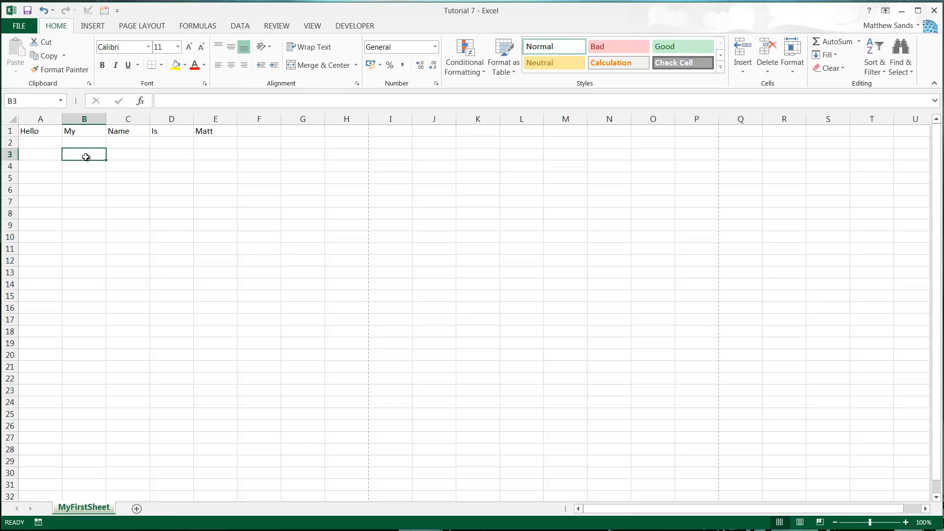
pyautogui.click(81, 143)
pyautogui.click(31, 144)
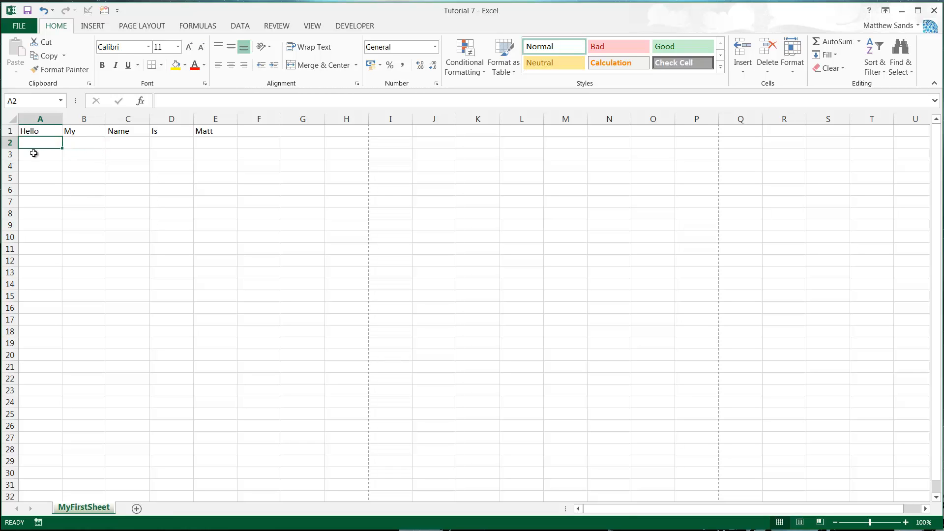
pyautogui.click(33, 154)
pyautogui.click(79, 143)
pyautogui.click(74, 155)
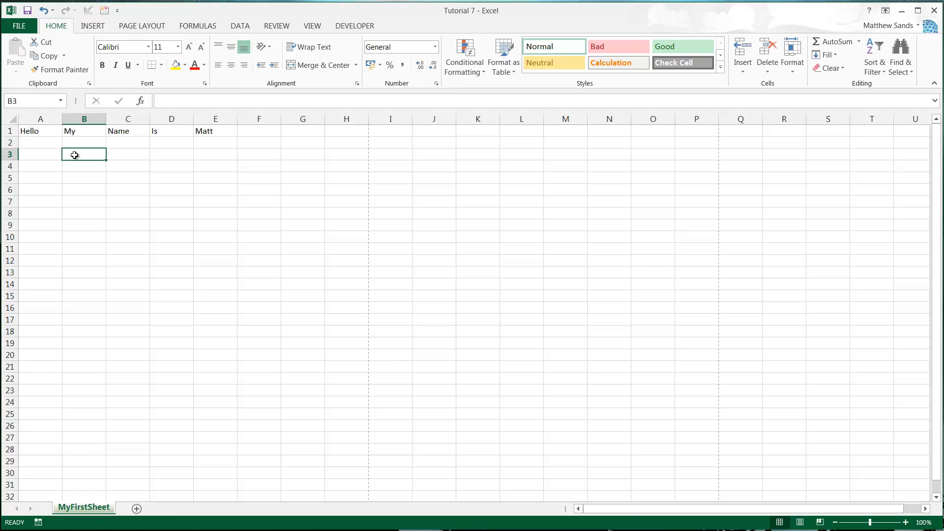
pyautogui.write('=')
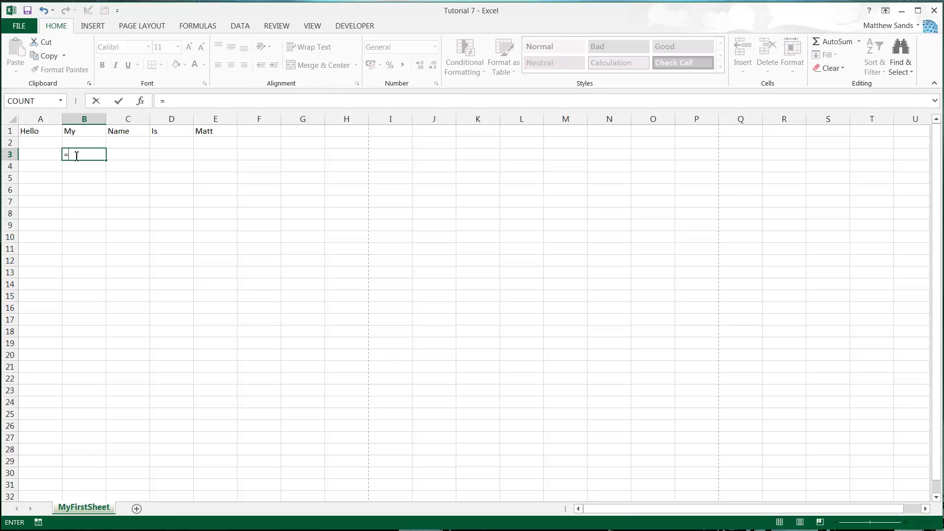
pyautogui.write('jfhdibvibi')
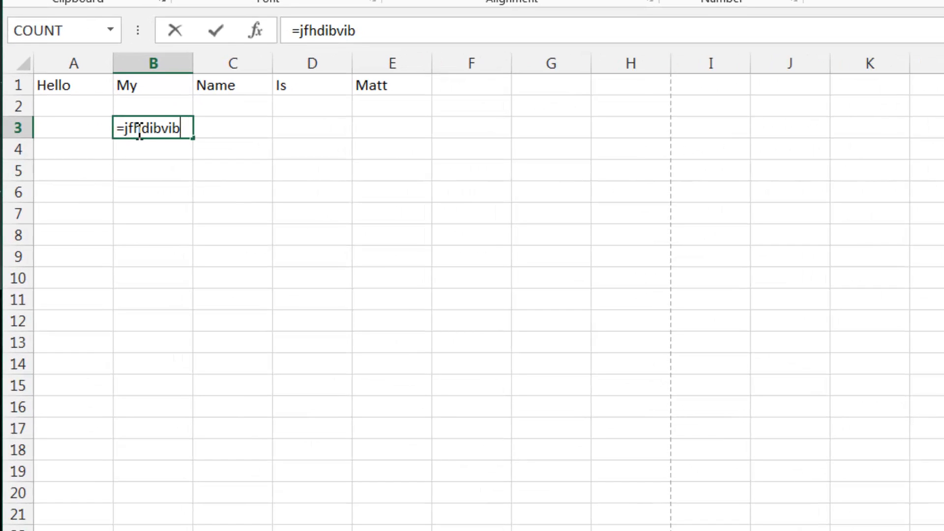
pyautogui.press('BackSpace')
pyautogui.press('BackSpace')
pyautogui.press('BackSpace')
pyautogui.press('BackSpace')
pyautogui.press('BackSpace')
pyautogui.press('BackSpace')
pyautogui.press('BackSpace')
pyautogui.press('BackSpace')
pyautogui.press('BackSpace')
pyautogui.press('BackSpace')
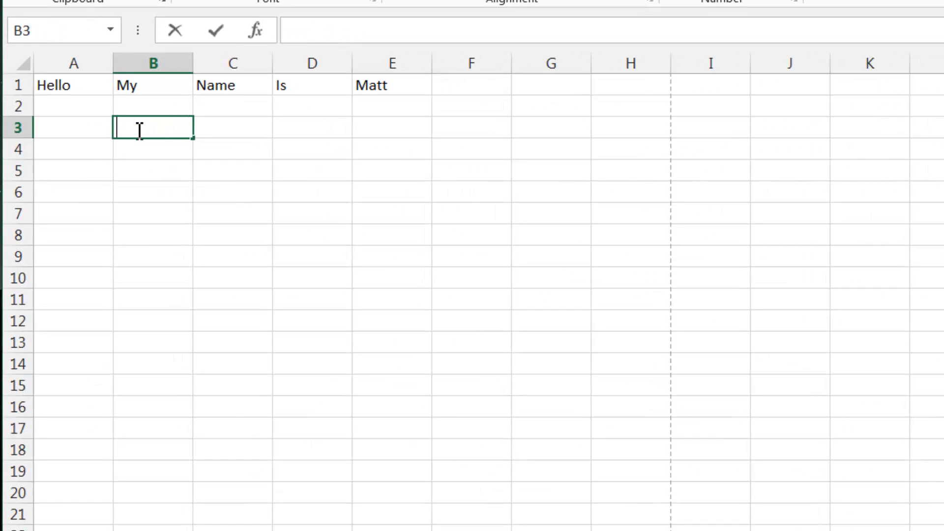
# - Enter the formula ="Hello" in cell B3
pyautogui.write('=')
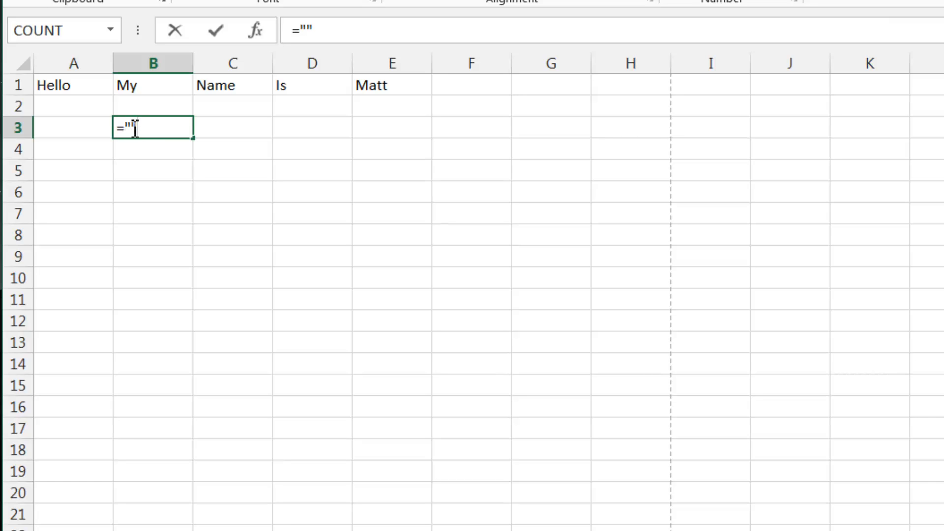
pyautogui.click(132, 124)
pyautogui.write('Hello')
pyautogui.press('Return')
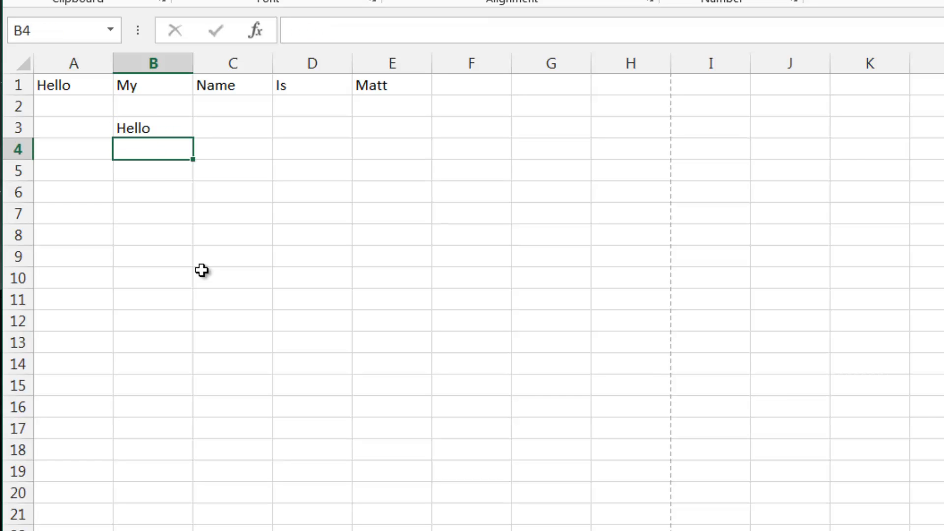
# - Edit B3's formula to add a space and the sample text fffsdfsdfds inside the quotes
pyautogui.click(150, 130)
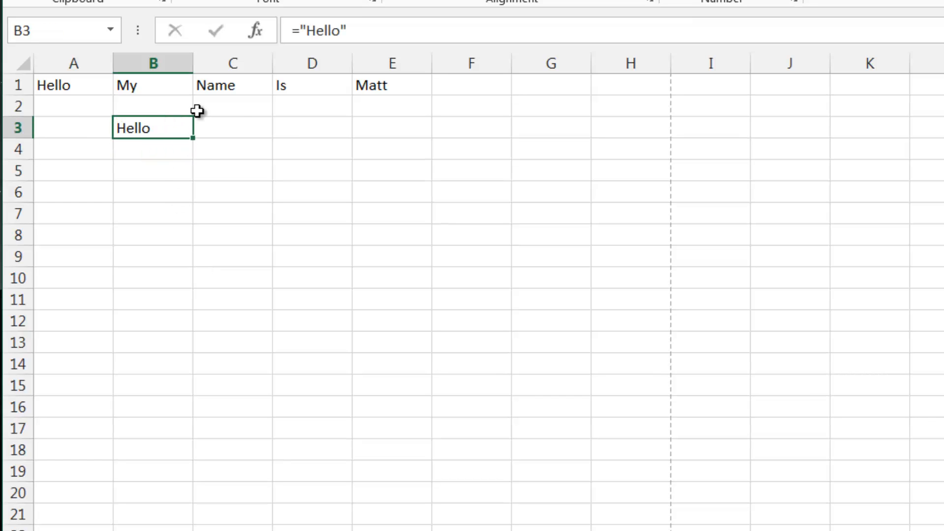
pyautogui.click(343, 34)
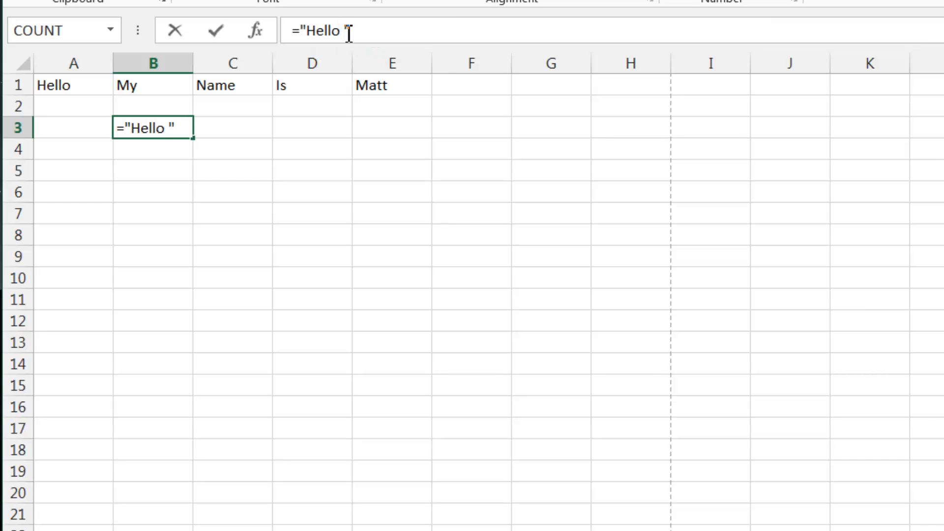
pyautogui.write('fffsdfsdfds')
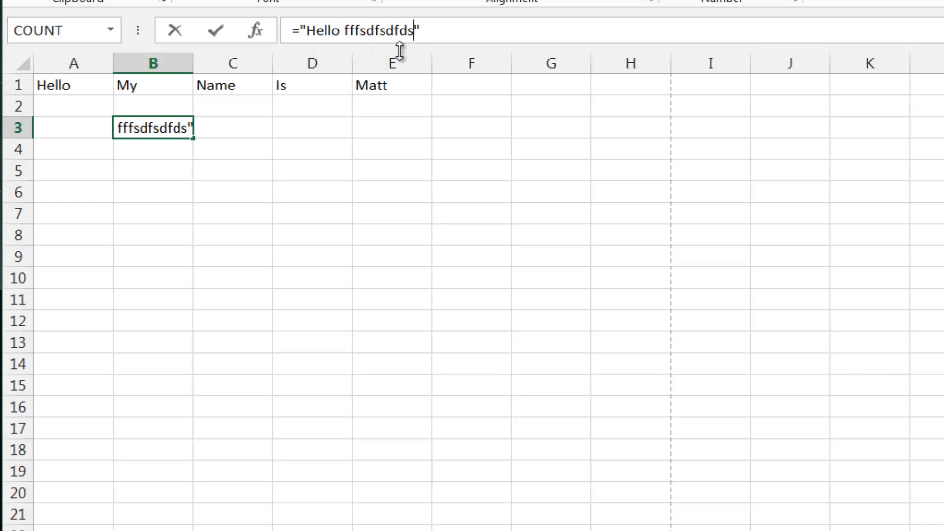
pyautogui.press('Return')
pyautogui.click(187, 122)
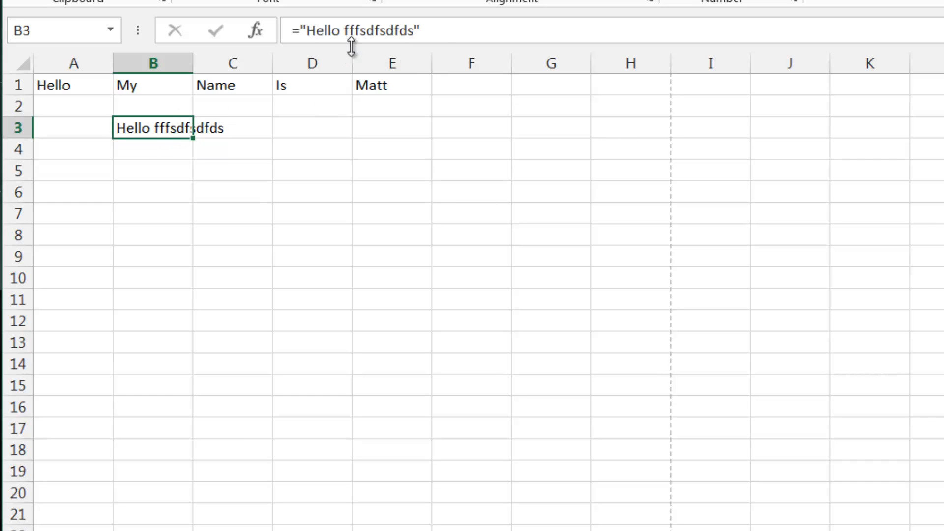
# - Delete the sample text fffsdfsdfds from B3's formula, keeping "Hello "
pyautogui.doubleClick(400, 30)
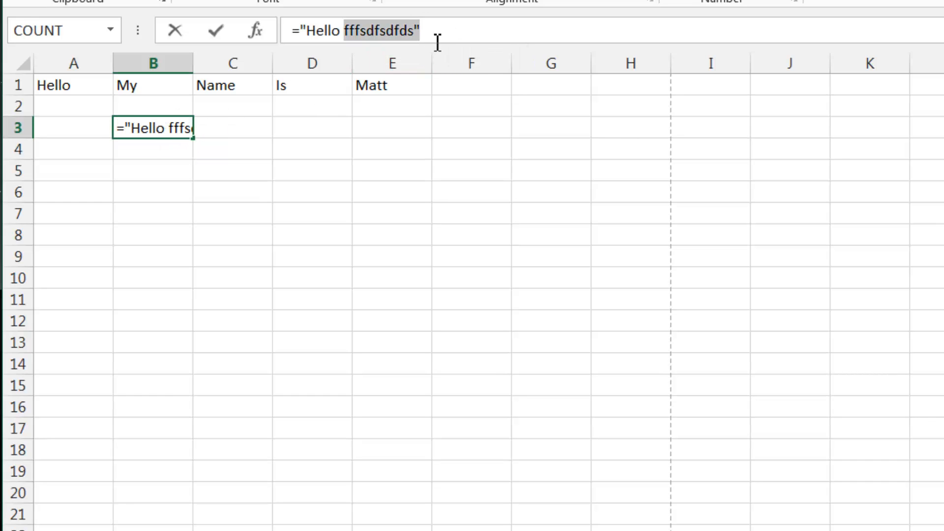
pyautogui.click(419, 31)
pyautogui.moveTo(419, 30); pyautogui.dragTo(339, 31)
pyautogui.click(437, 39)
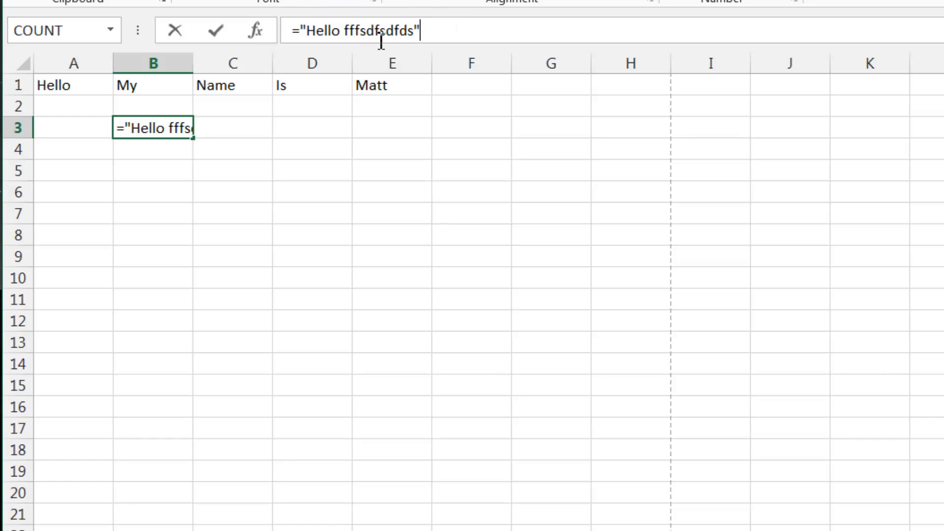
pyautogui.doubleClick(394, 30)
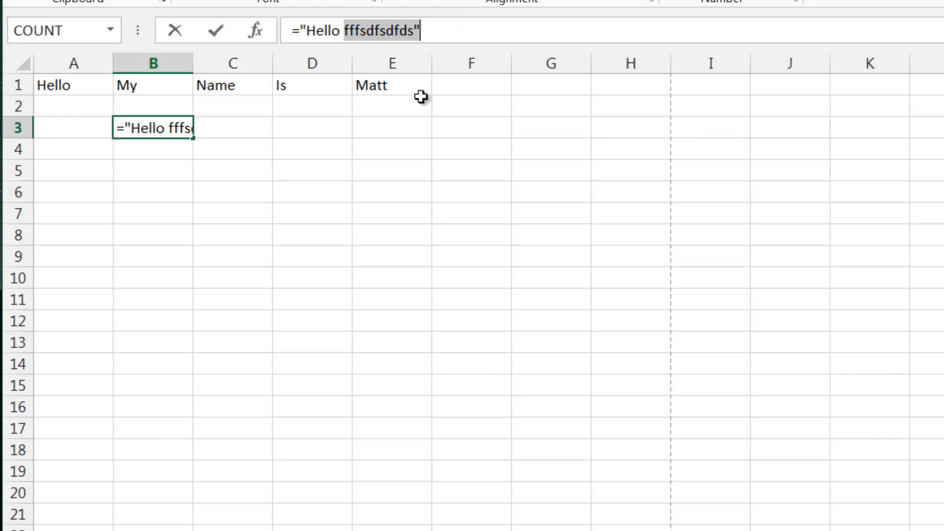
pyautogui.click(450, 30)
pyautogui.doubleClick(385, 31)
pyautogui.press('BackSpace')
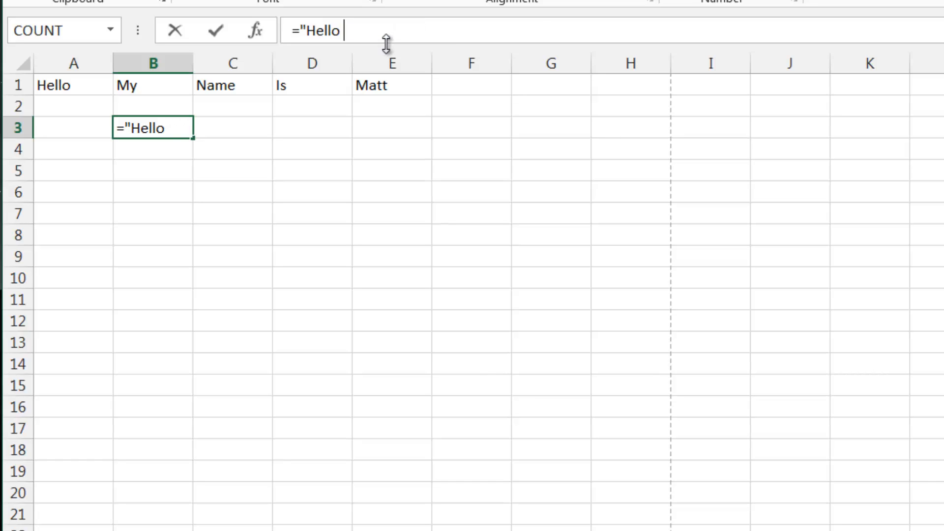
# - Join a reference to cell E1 onto B3's formula, making it ="Hello "&E1
pyautogui.write('@')
pyautogui.press('BackSpace')
pyautogui.write('&')
pyautogui.click(380, 87)
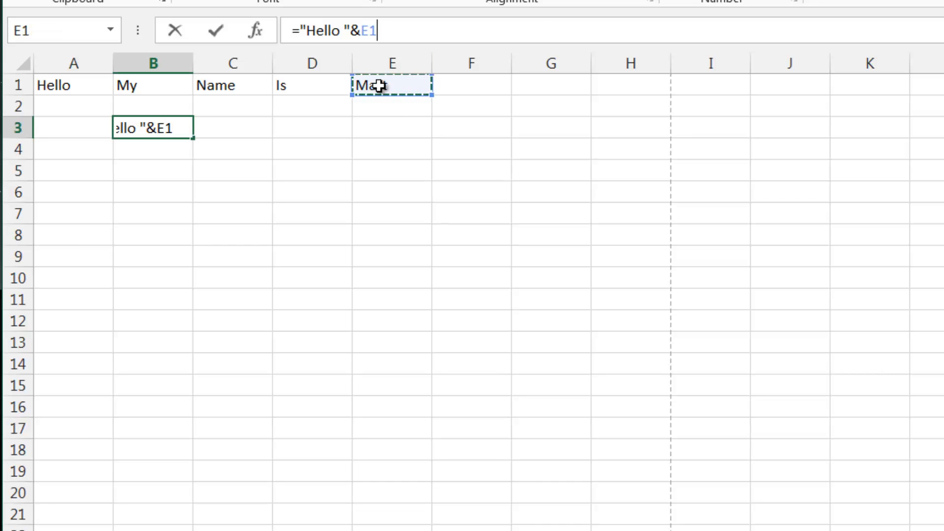
pyautogui.press('Return')
pyautogui.click(192, 127)
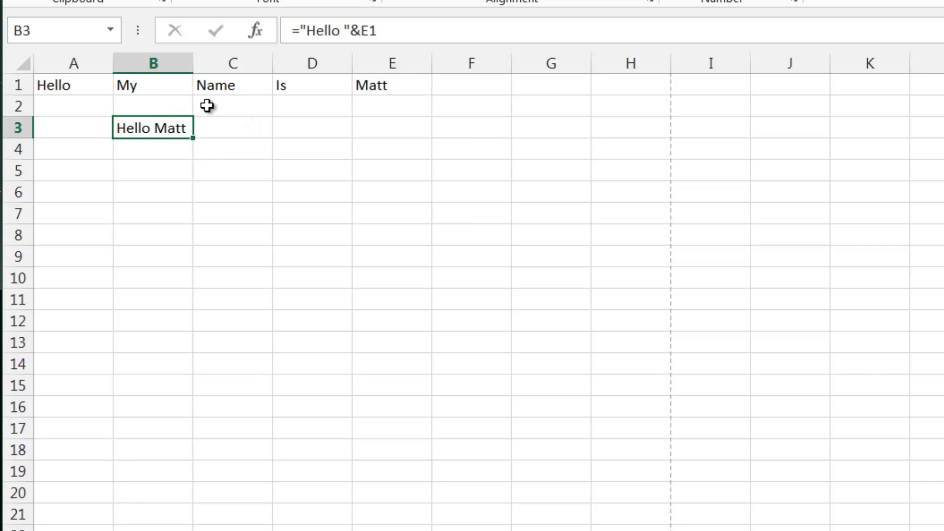
# - Enter =A1&B1&C1&D1&E1 in cell A2 to join the row 1 words with ampersands
pyautogui.click(157, 103)
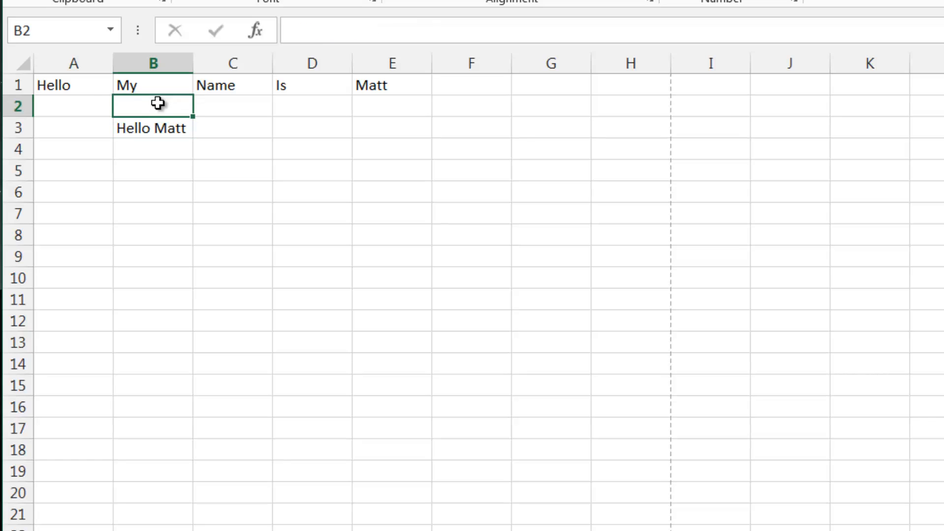
pyautogui.click(86, 100)
pyautogui.write('=')
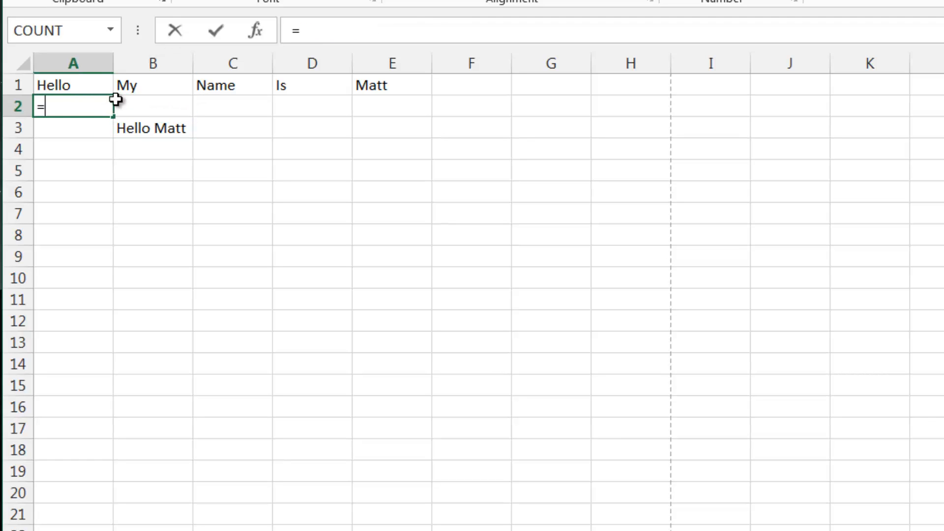
pyautogui.press('Up')
pyautogui.write('&')
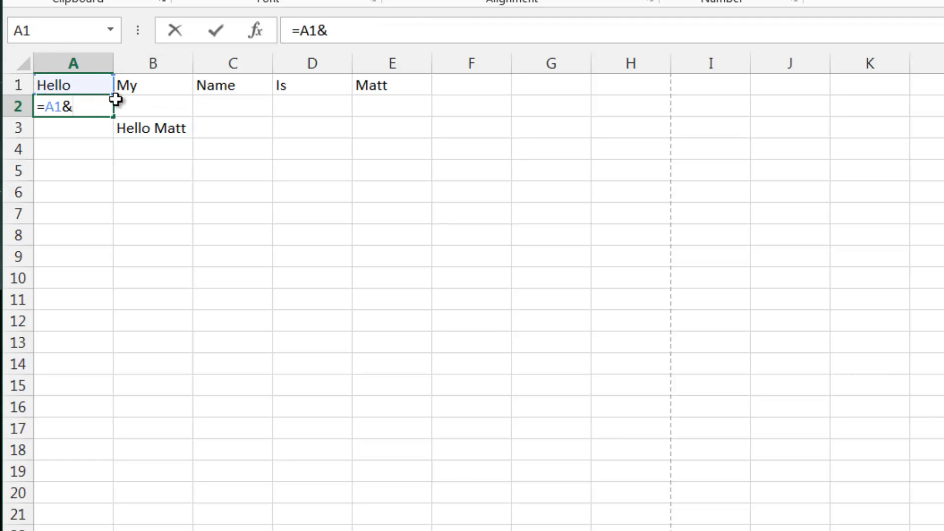
pyautogui.press('Up')
pyautogui.press('Right')
pyautogui.write('&')
pyautogui.press('Up')
pyautogui.press('Right')
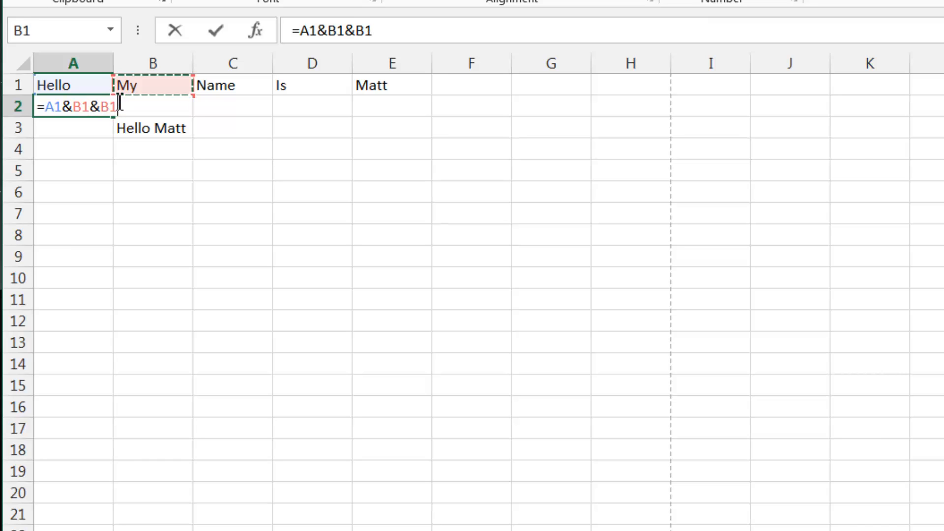
pyautogui.press('Right')
pyautogui.write('&')
pyautogui.press('Right')
pyautogui.press('Right')
pyautogui.press('Right')
pyautogui.press('Right')
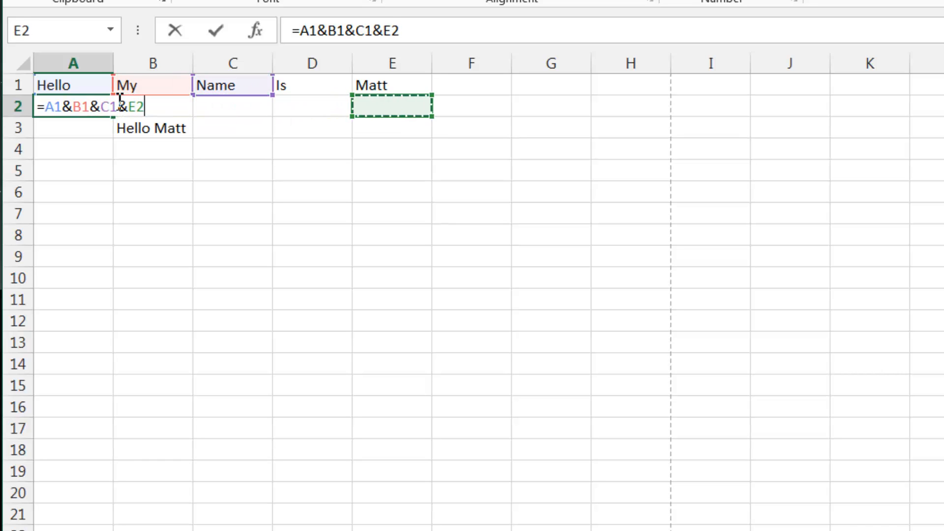
pyautogui.press('Up')
pyautogui.press('Left')
pyautogui.write('&')
pyautogui.press('Up')
pyautogui.press('Right')
pyautogui.press('Right')
pyautogui.press('Right')
pyautogui.press('Right')
pyautogui.press('Right')
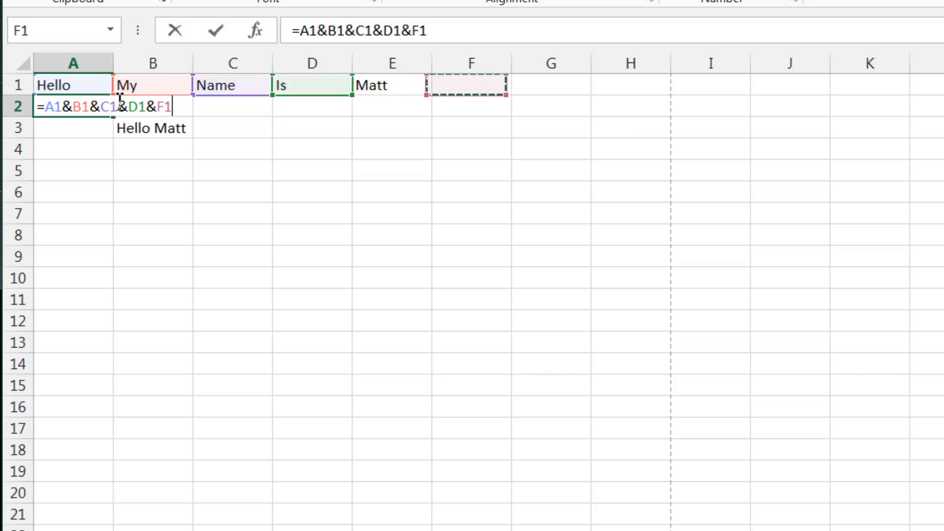
pyautogui.press('Left')
pyautogui.press('Return')
# - Replace A2's contents with the formula =CONCATENATE(A1:E1)
pyautogui.click(99, 102)
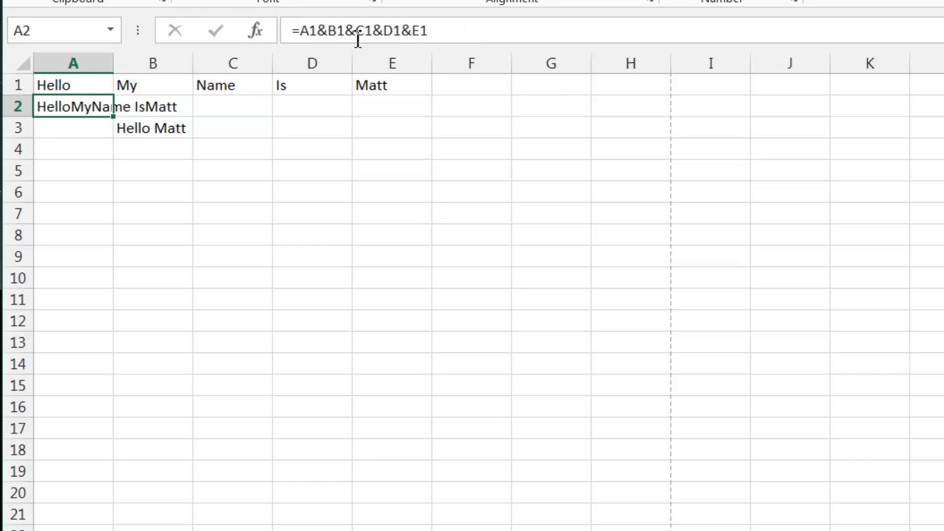
pyautogui.press('Delete')
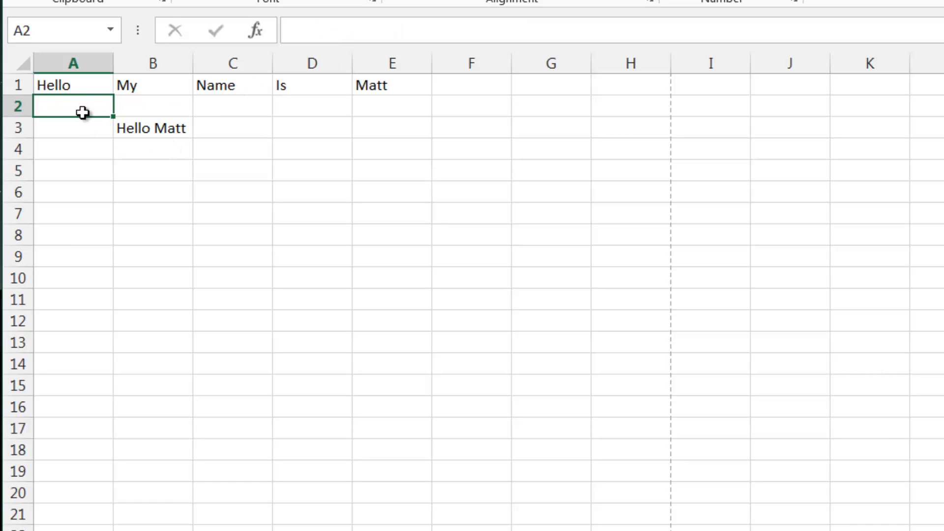
pyautogui.write('=')
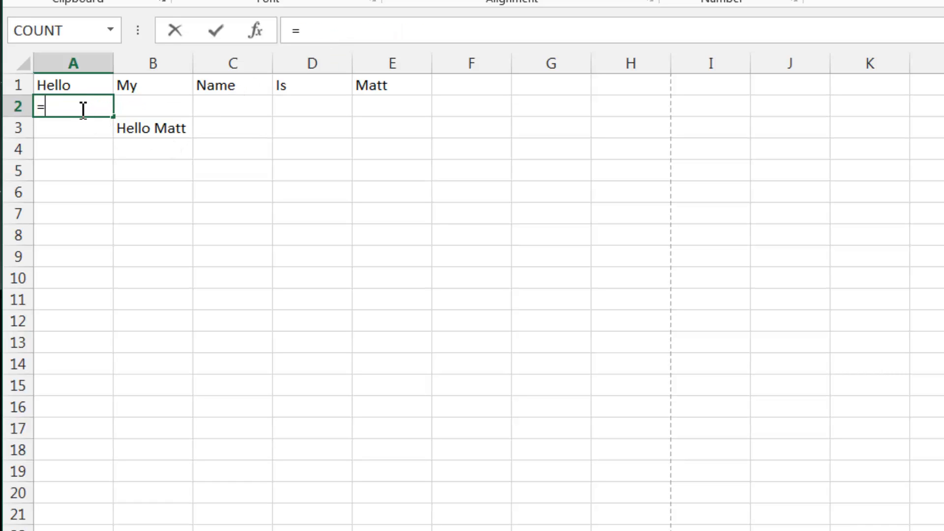
pyautogui.write('conc')
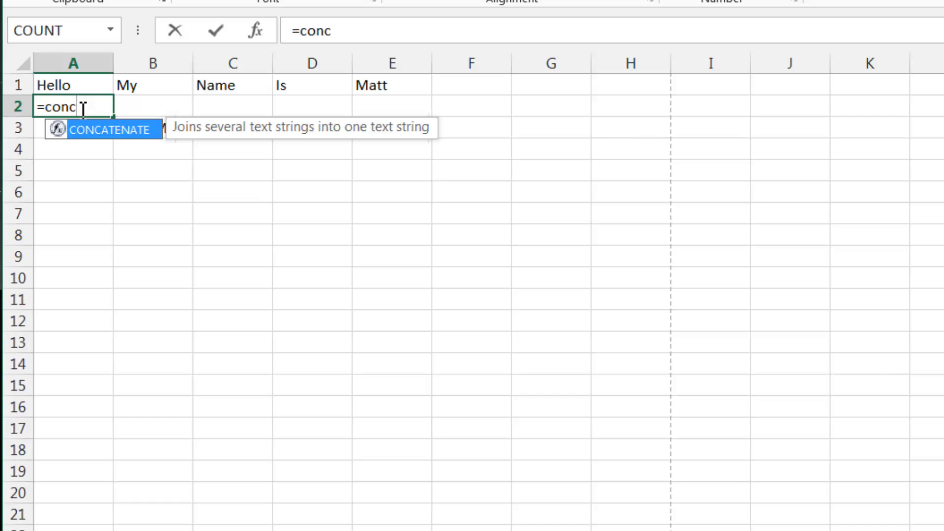
pyautogui.doubleClick(106, 135)
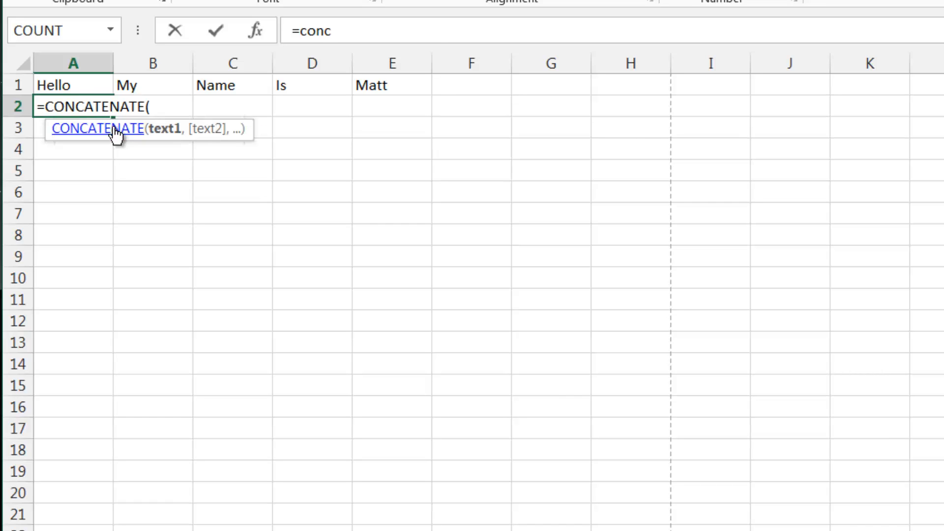
pyautogui.click(443, 33)
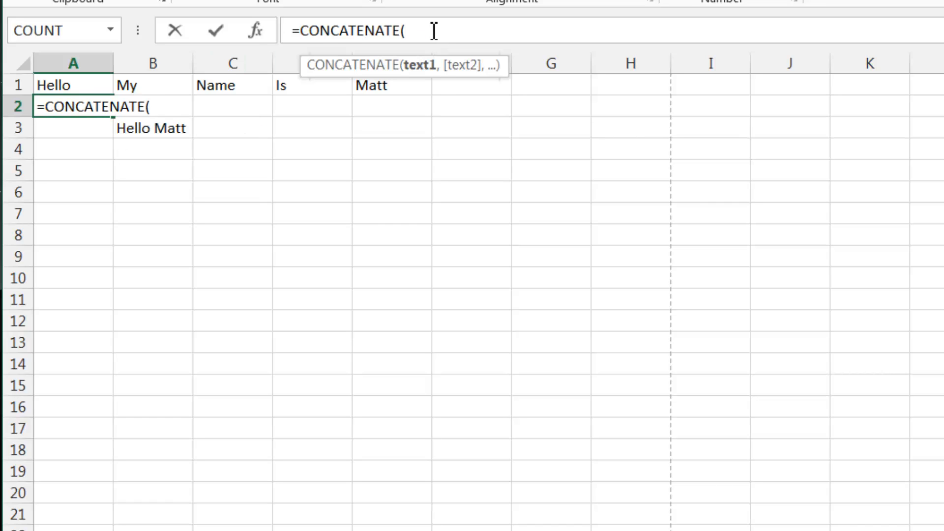
pyautogui.moveTo(84, 88); pyautogui.dragTo(389, 88)
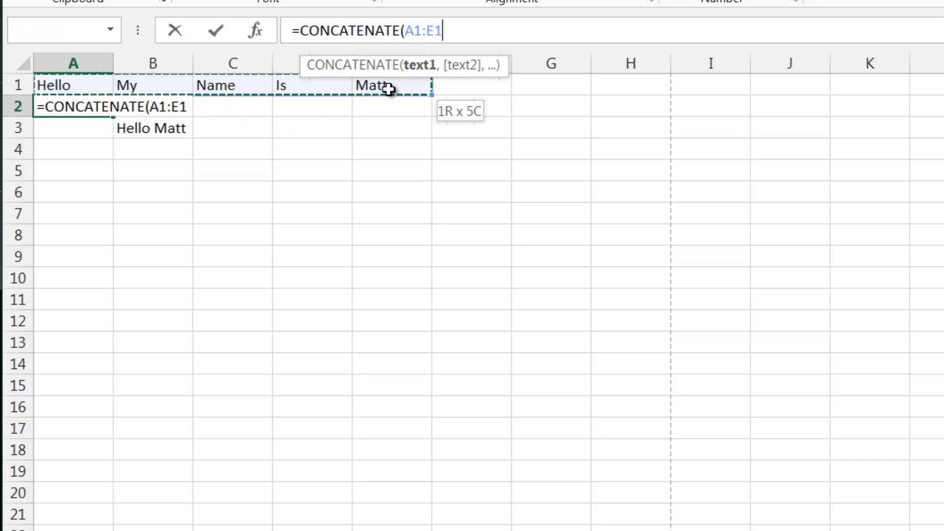
pyautogui.write(')')
pyautogui.press('Return')
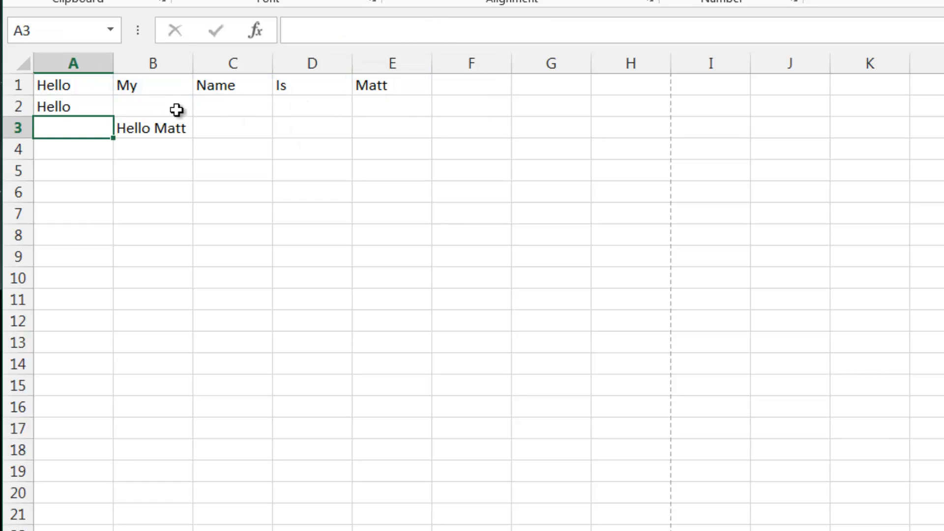
# - Edit A2's formula to replace the A1:E1 range with A1 followed by a comma
pyautogui.press('Up')
pyautogui.click(427, 31)
pyautogui.press('BackSpace')
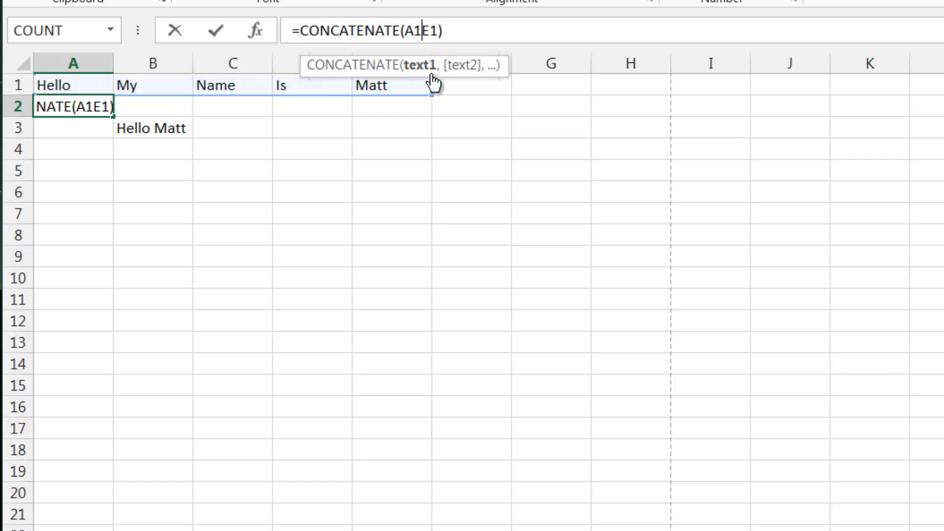
pyautogui.press('Delete')
pyautogui.press('Delete')
pyautogui.write(',')
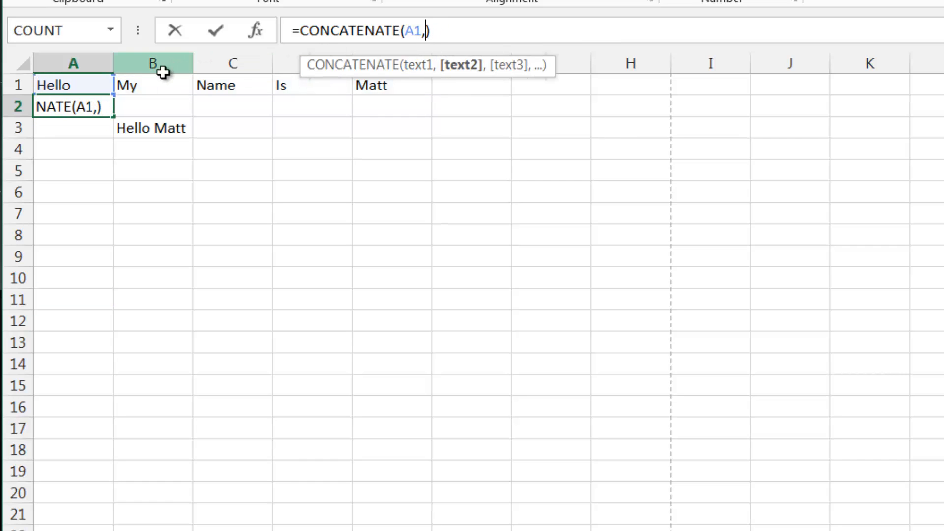
# - Complete A2's formula as =CONCATENATE(A1,B1,C1,D1,E1), listing each row 1 cell as a separate argument
pyautogui.click(163, 85)
pyautogui.write(',')
pyautogui.click(234, 85)
pyautogui.write(',')
pyautogui.click(308, 87)
pyautogui.write(',')
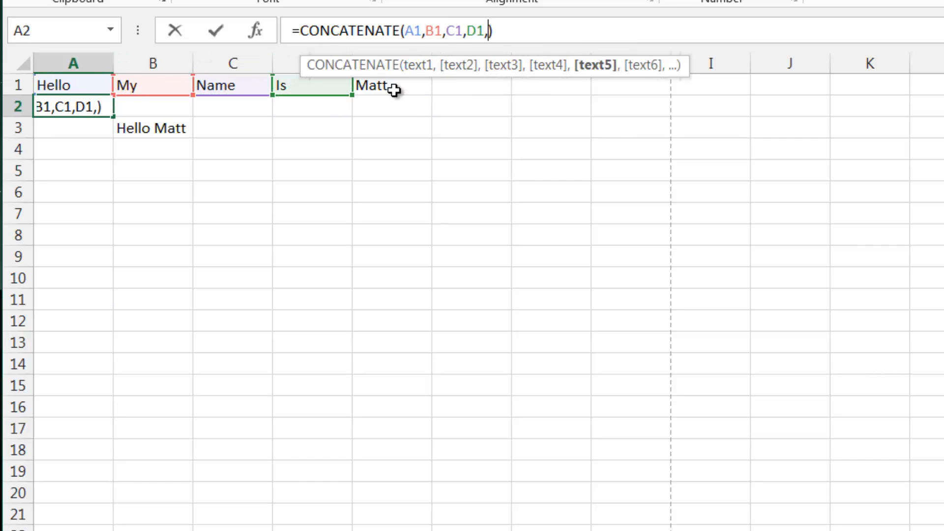
pyautogui.click(394, 90)
pyautogui.press('Return')
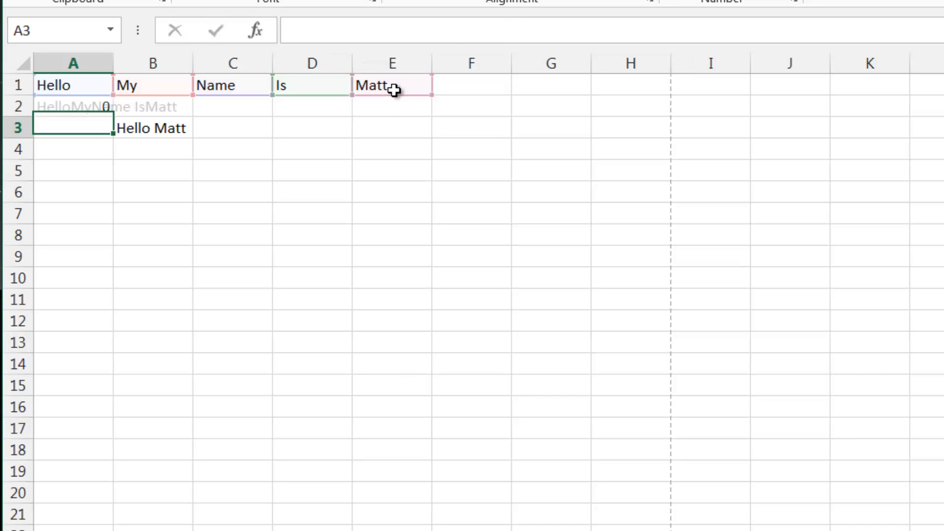
# - Clear cell A2 and enter the formula =A1&E1 in it
pyautogui.click(81, 113)
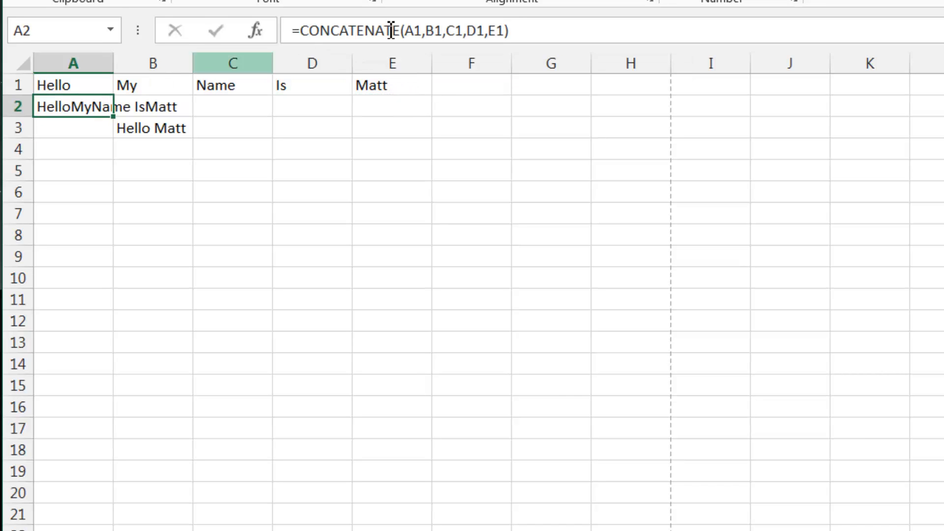
pyautogui.press('Delete')
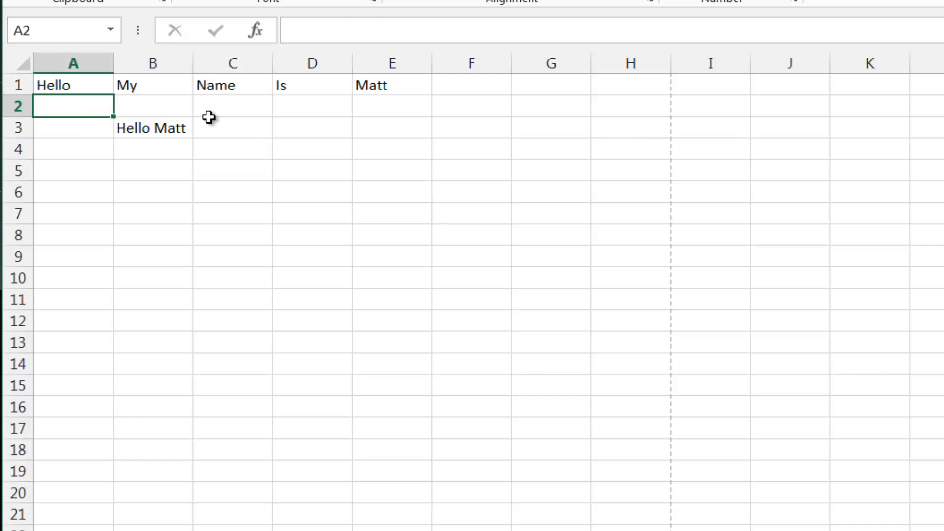
pyautogui.write('=')
pyautogui.click(73, 86)
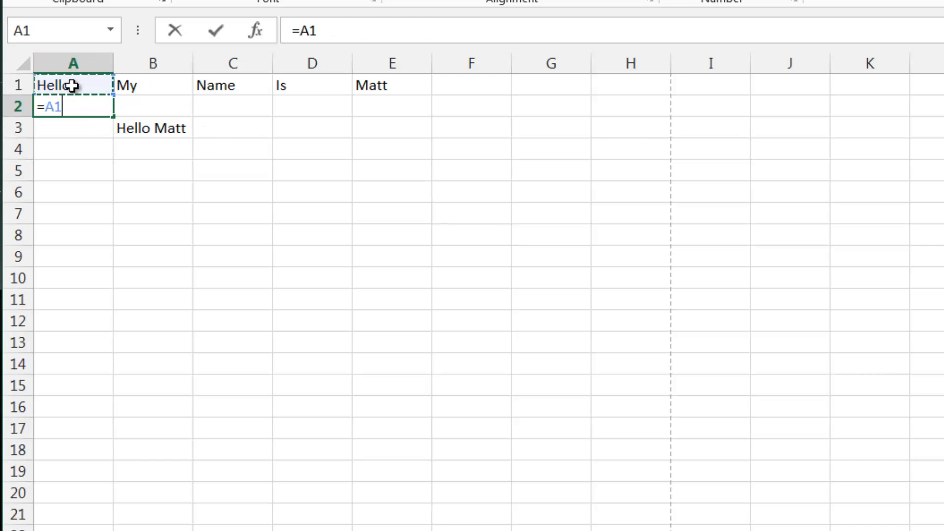
pyautogui.write('&')
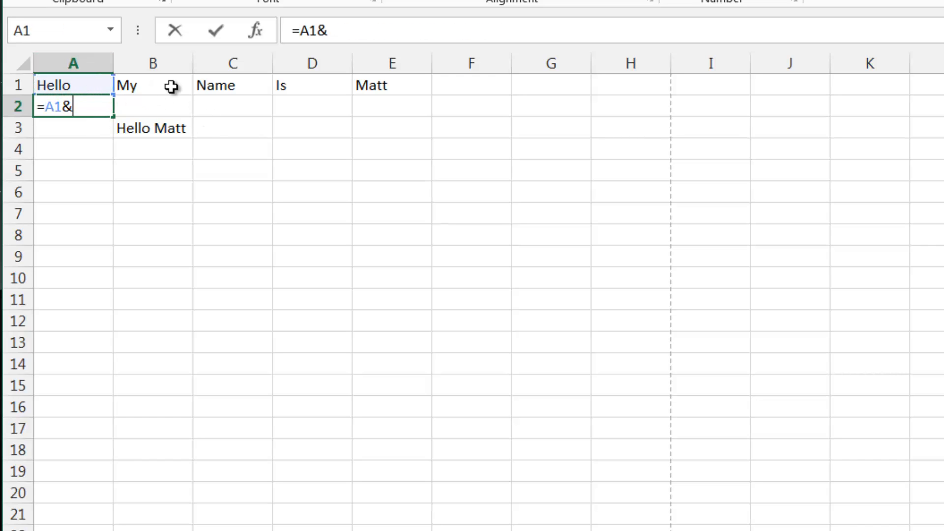
pyautogui.click(393, 88)
pyautogui.press('Return')
# - Insert a quoted space string joined with & between A1 and E1 in A2's formula
pyautogui.click(80, 103)
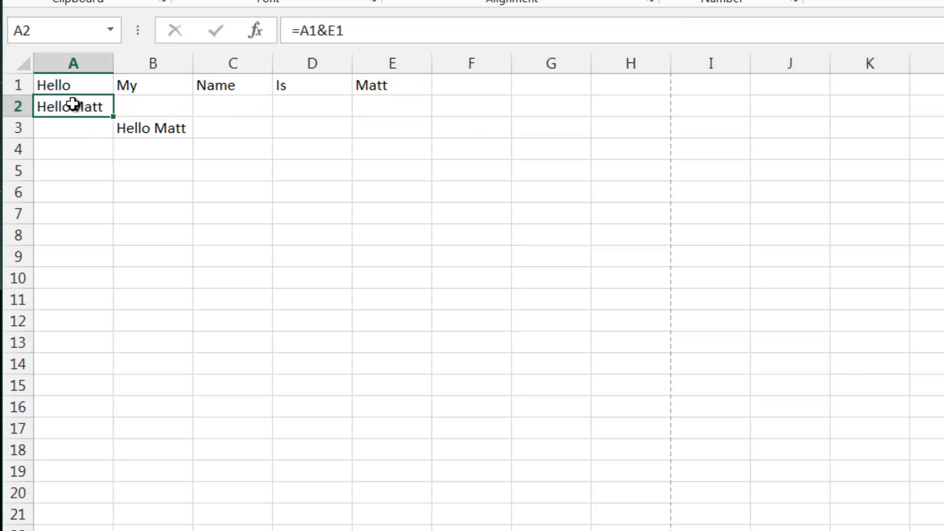
pyautogui.click(328, 29)
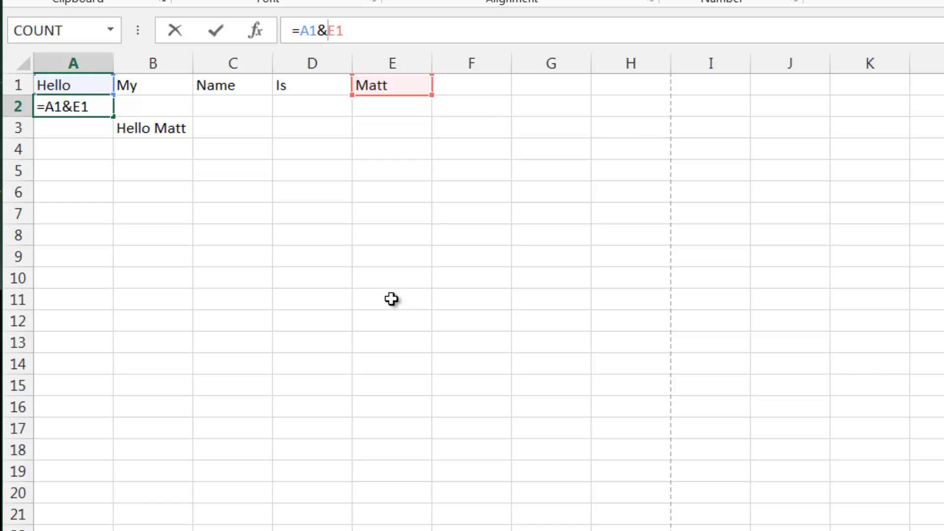
pyautogui.write('"')
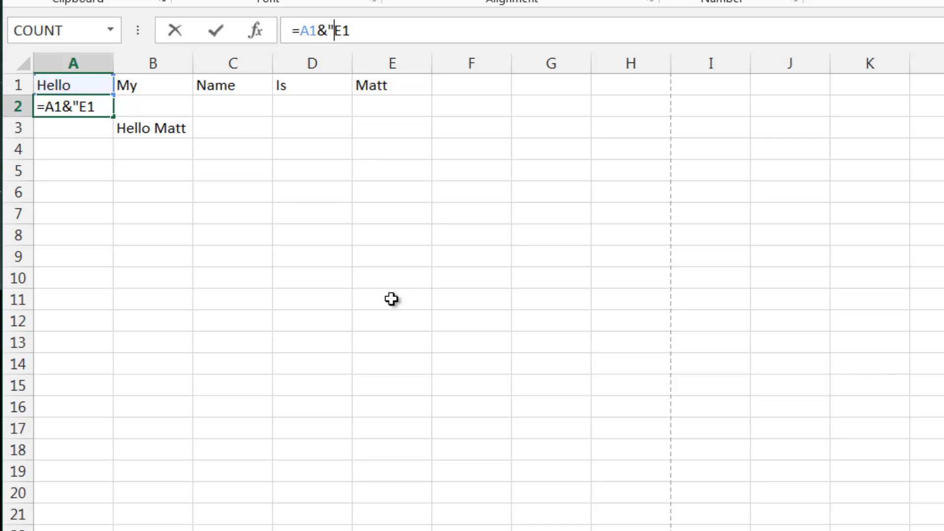
pyautogui.write(' "')
pyautogui.write('&')
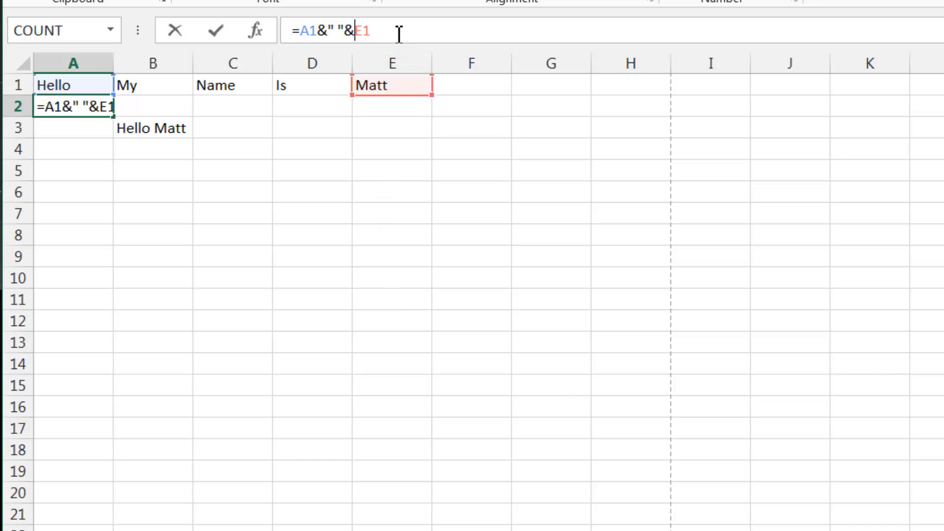
pyautogui.click(336, 27)
pyautogui.press('Return')
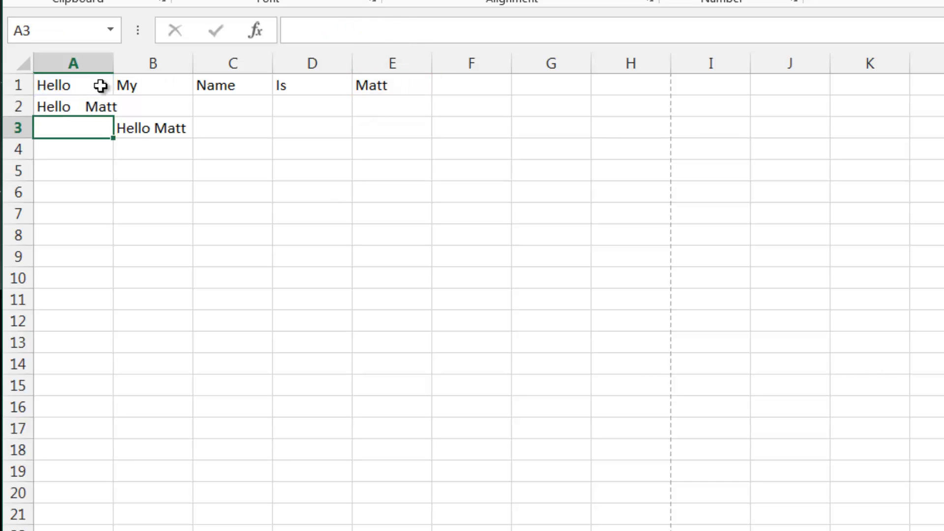
# - Trim the quoted string in A2's formula to a single space, giving =A1&" "&E1
pyautogui.moveTo(99, 84); pyautogui.dragTo(99, 106)
pyautogui.click(86, 104)
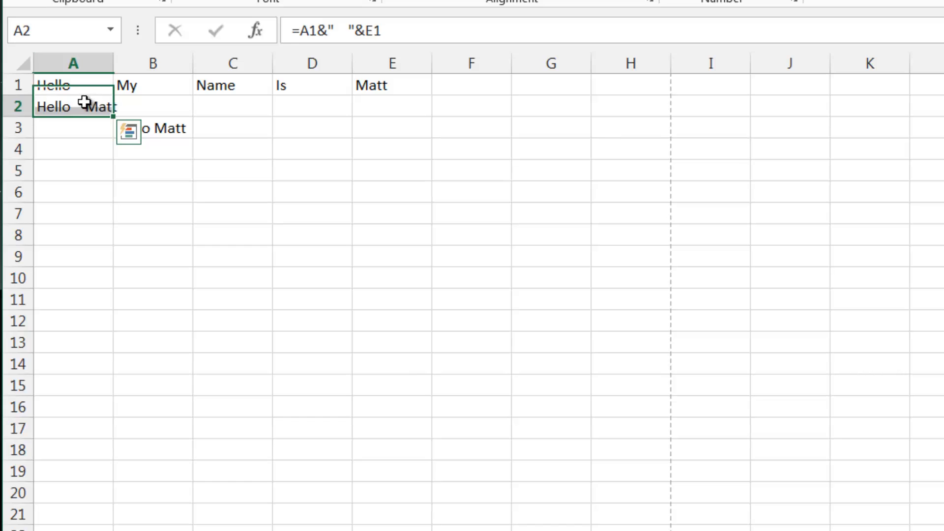
pyautogui.click(347, 27)
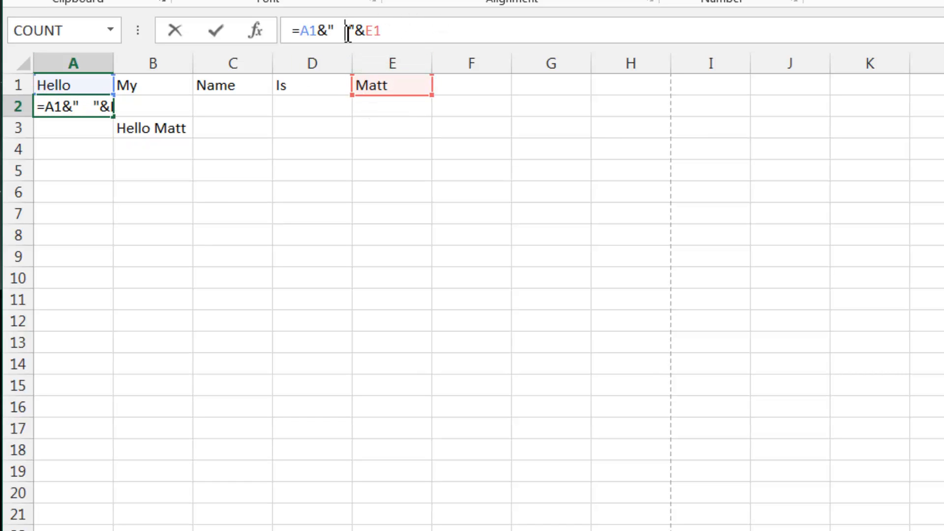
pyautogui.press('BackSpace')
pyautogui.press('BackSpace')
pyautogui.press('BackSpace')
pyautogui.press('Return')
pyautogui.click(105, 105)
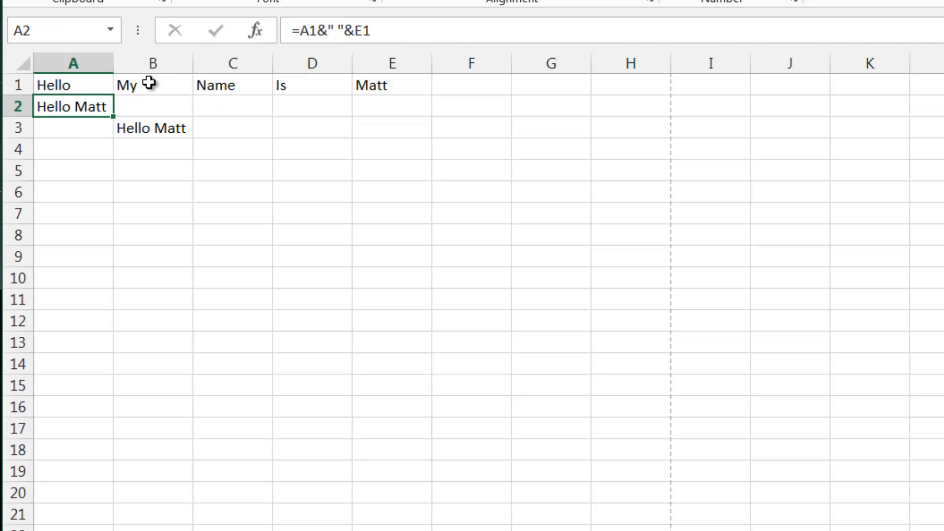
# - Review the row 1 words against the joined result and formula in A2
pyautogui.click(231, 106)
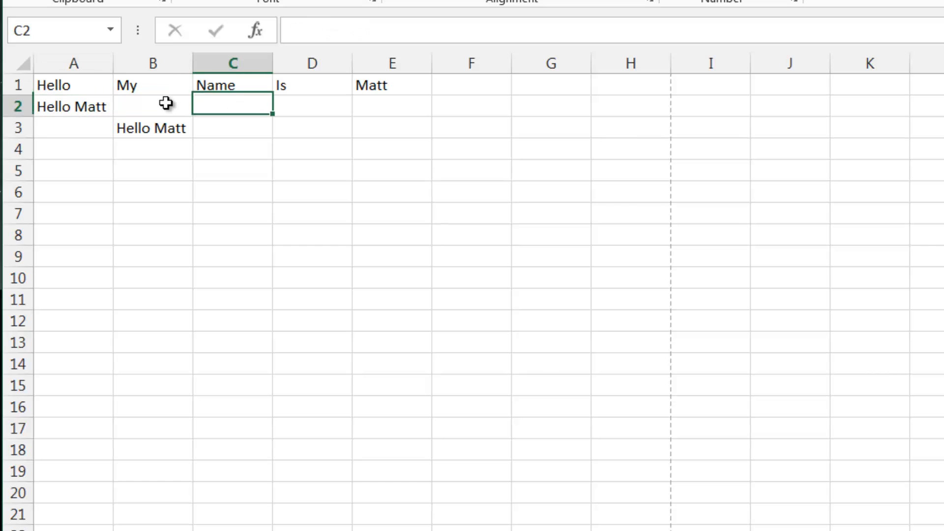
pyautogui.click(158, 106)
pyautogui.click(78, 103)
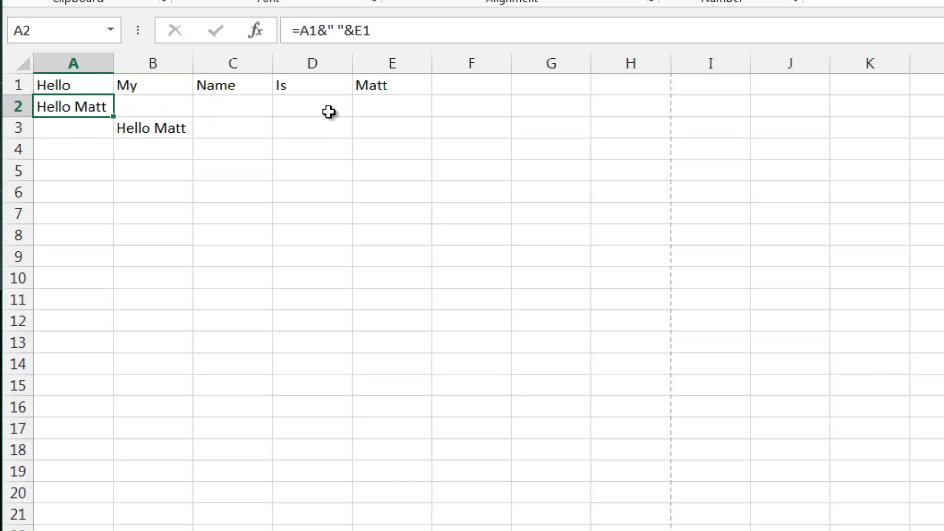
pyautogui.click(75, 83)
pyautogui.click(158, 91)
pyautogui.click(68, 102)
pyautogui.click(83, 87)
pyautogui.click(104, 105)
pyautogui.click(135, 124)
pyautogui.click(81, 107)
pyautogui.click(96, 93)
pyautogui.click(93, 100)
pyautogui.click(95, 80)
pyautogui.click(152, 85)
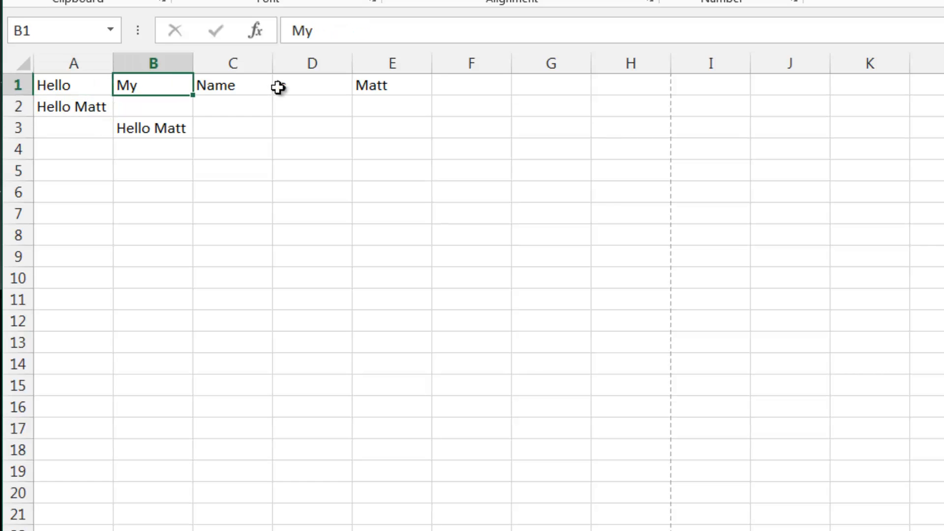
pyautogui.click(285, 87)
pyautogui.click(212, 88)
pyautogui.click(310, 85)
pyautogui.click(367, 86)
pyautogui.click(60, 101)
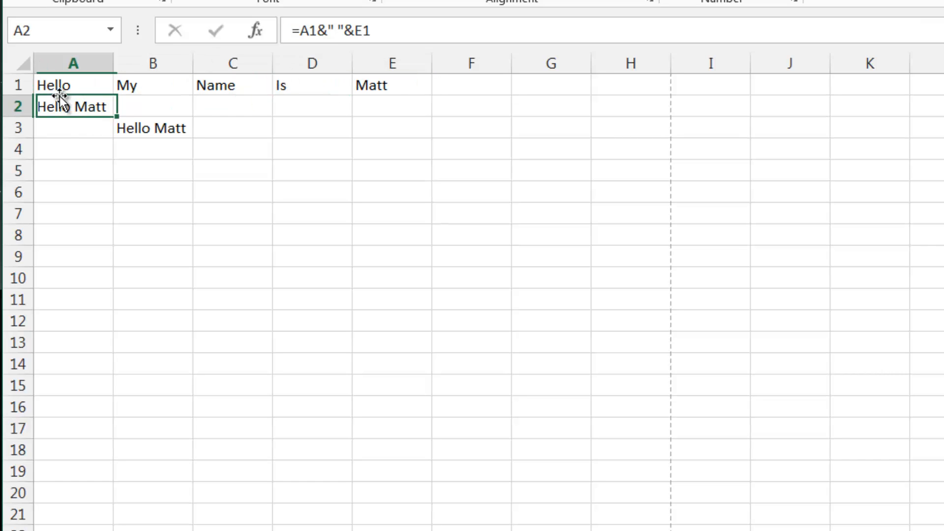
pyautogui.click(97, 147)
pyautogui.click(92, 101)
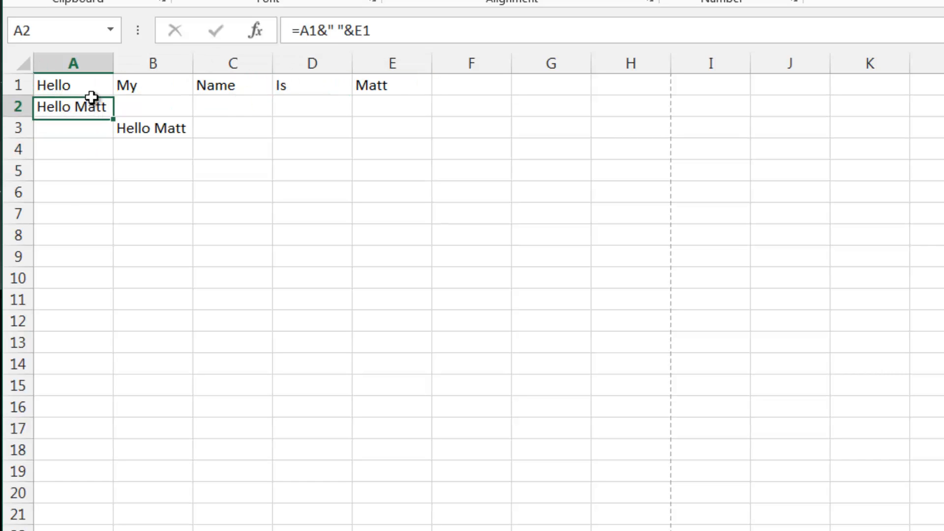
# - Enter =LEFT(B3,3) in cell B4 to extract the first three characters of B3
pyautogui.click(161, 154)
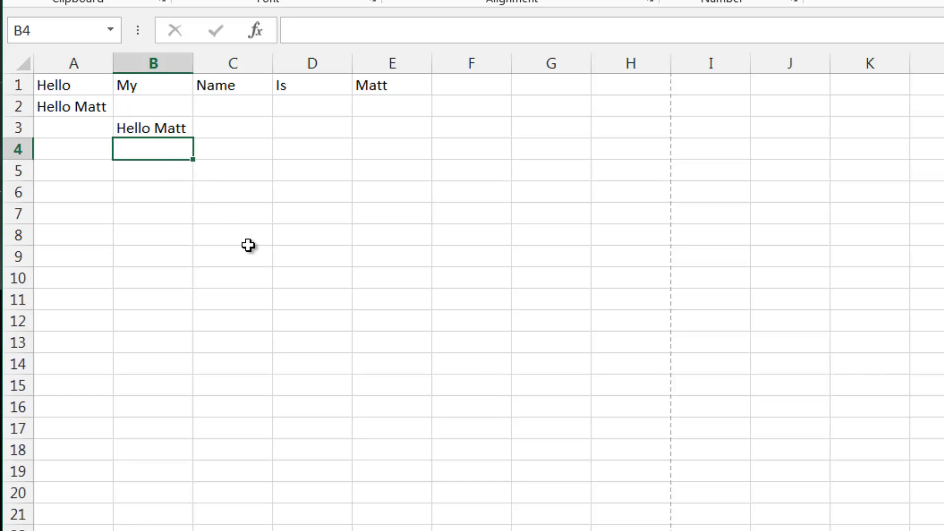
pyautogui.write('=Left(')
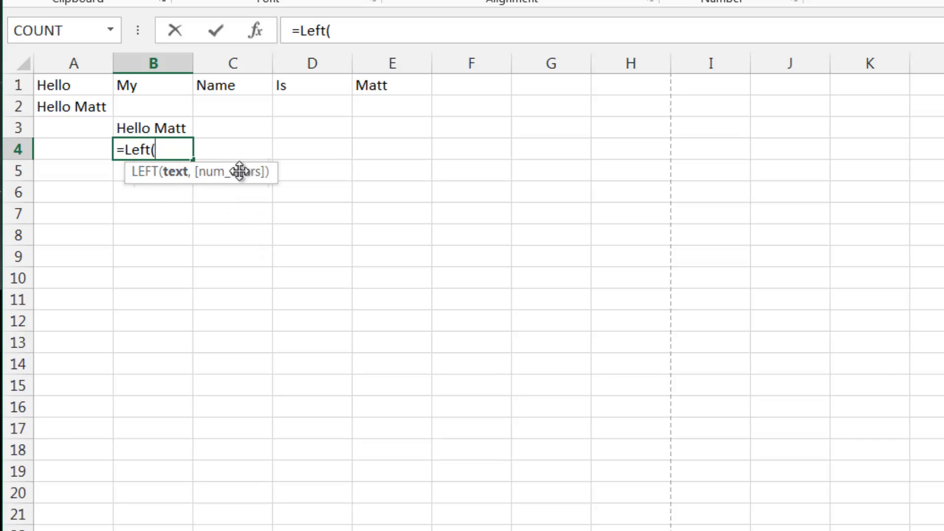
pyautogui.click(179, 127)
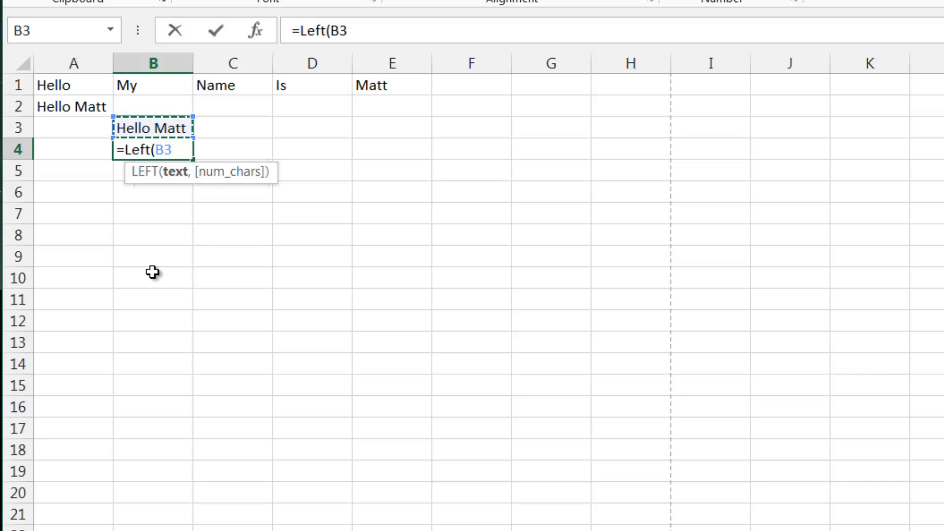
pyautogui.write(',3')
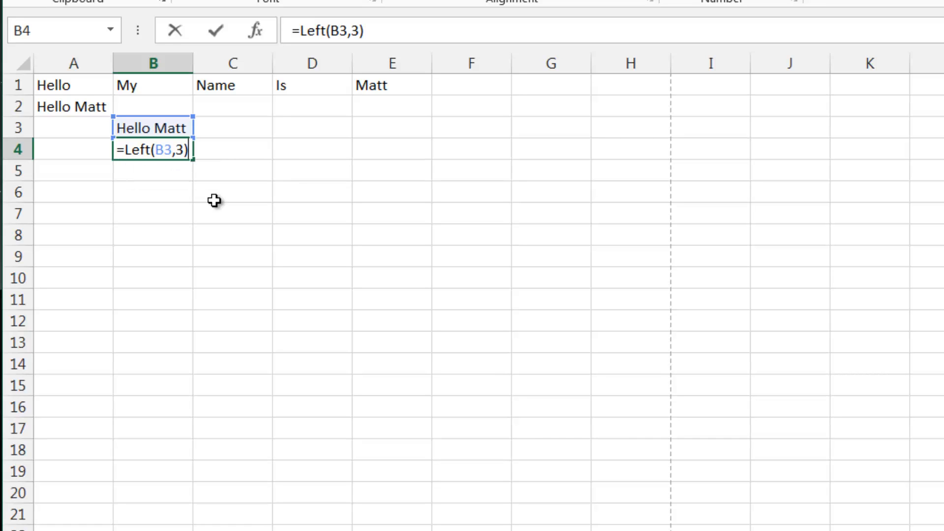
pyautogui.press('Return')
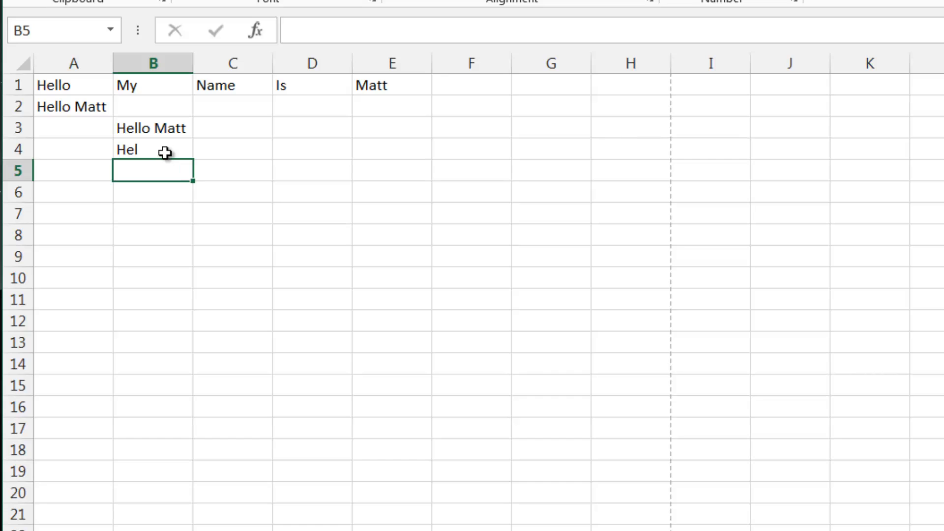
# - Change the character count in B4's LEFT formula to 4
pyautogui.click(165, 152)
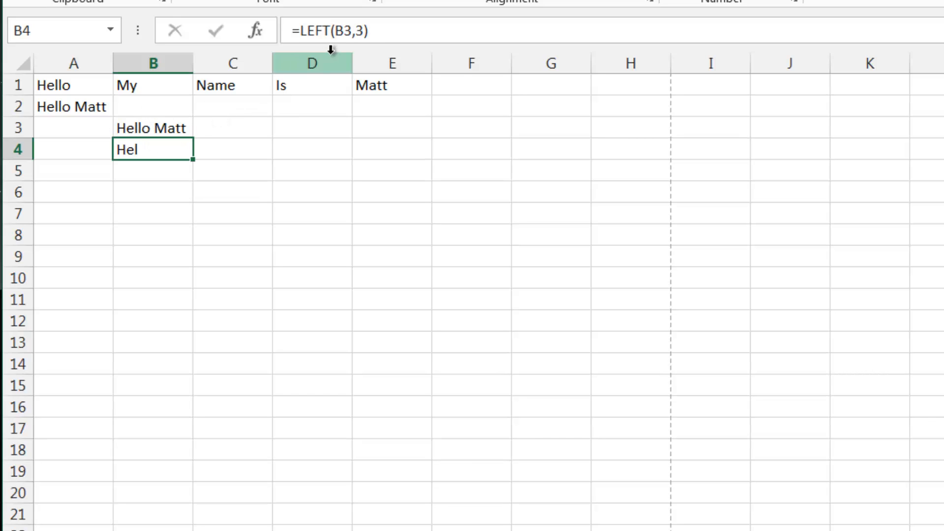
pyautogui.click(369, 30)
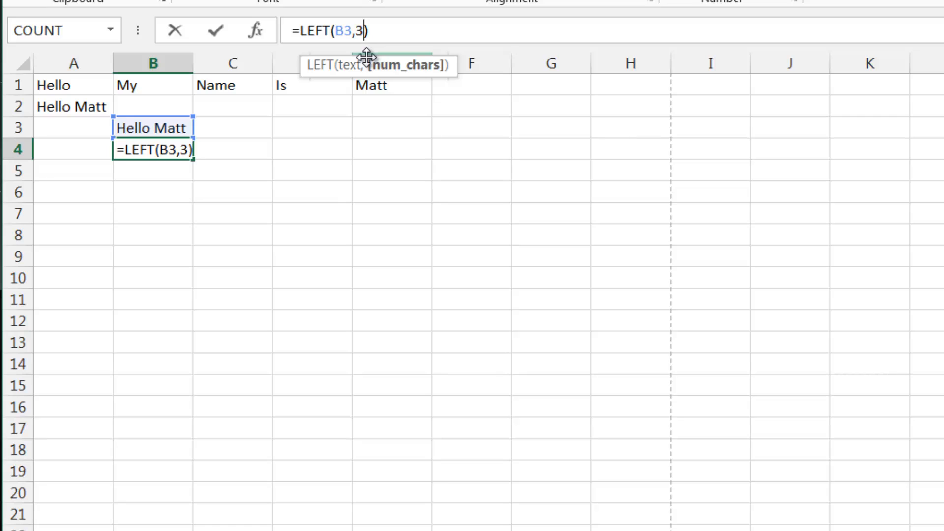
pyautogui.press('BackSpace')
pyautogui.write('4')
pyautogui.press('Return')
# - Examine the arguments of B4's LEFT formula
pyautogui.click(152, 151)
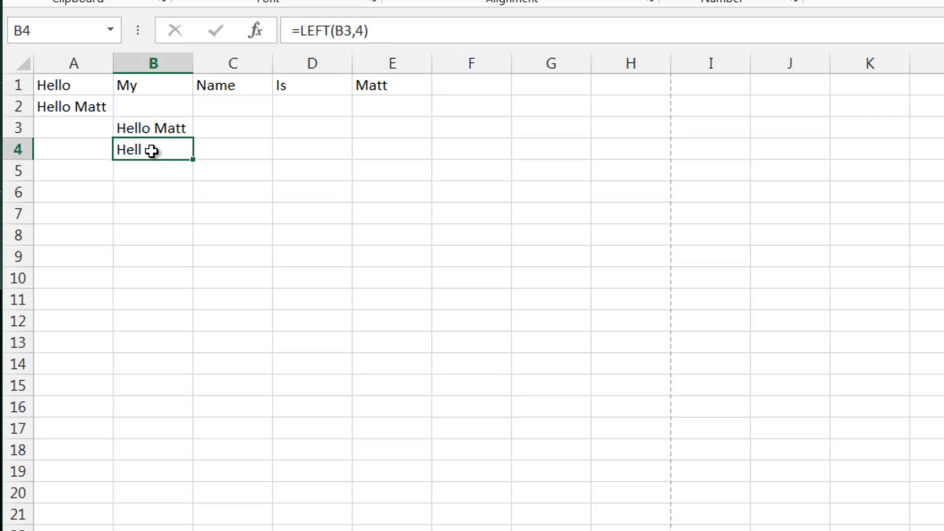
pyautogui.click(217, 145)
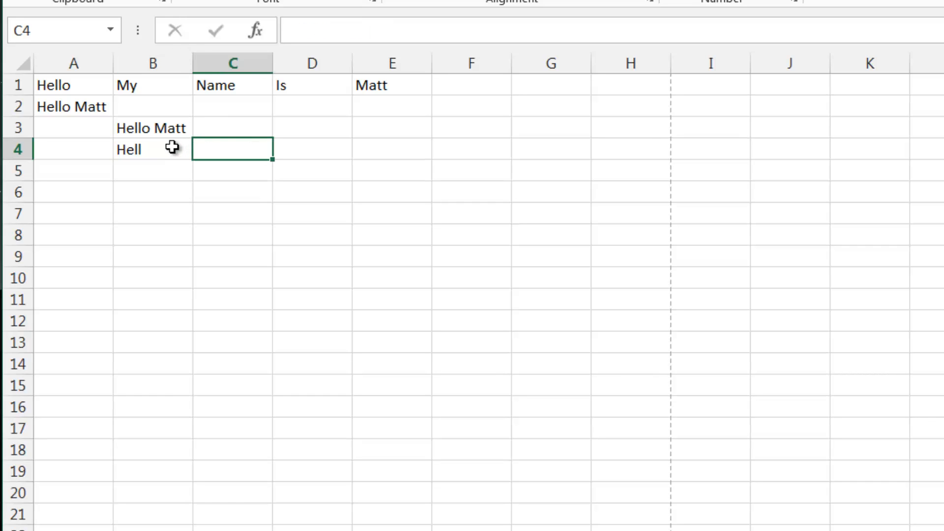
pyautogui.click(173, 148)
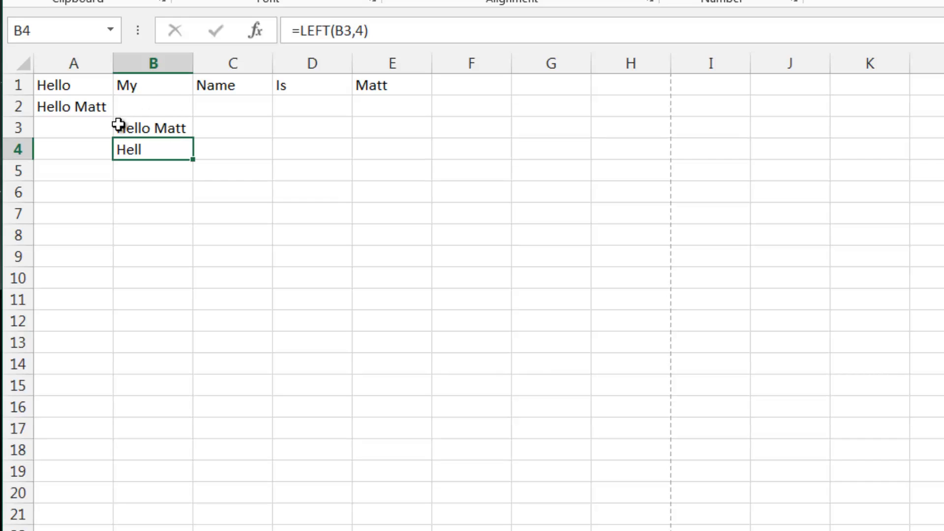
pyautogui.click(363, 31)
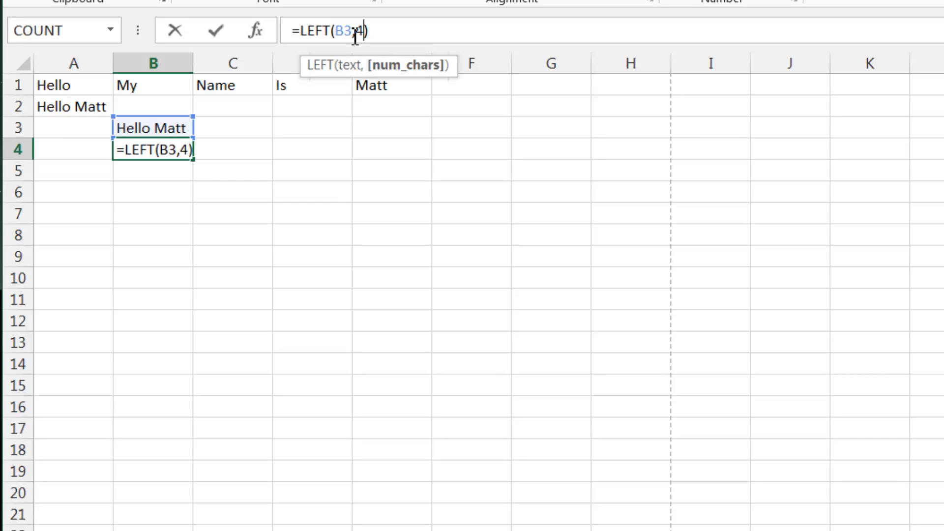
pyautogui.click(354, 31)
pyautogui.click(359, 32)
pyautogui.click(355, 32)
pyautogui.click(359, 34)
pyautogui.click(352, 33)
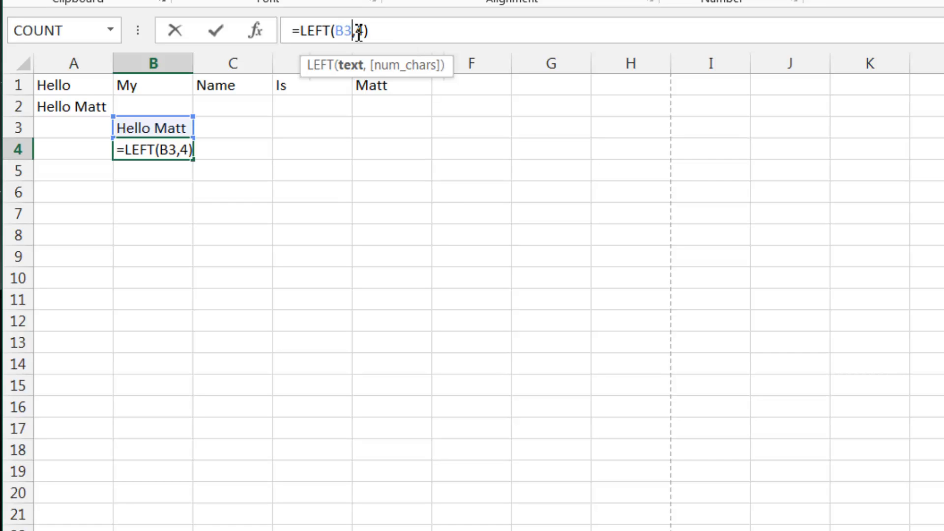
pyautogui.click(359, 33)
pyautogui.click(357, 33)
pyautogui.click(359, 33)
pyautogui.click(357, 33)
pyautogui.click(358, 32)
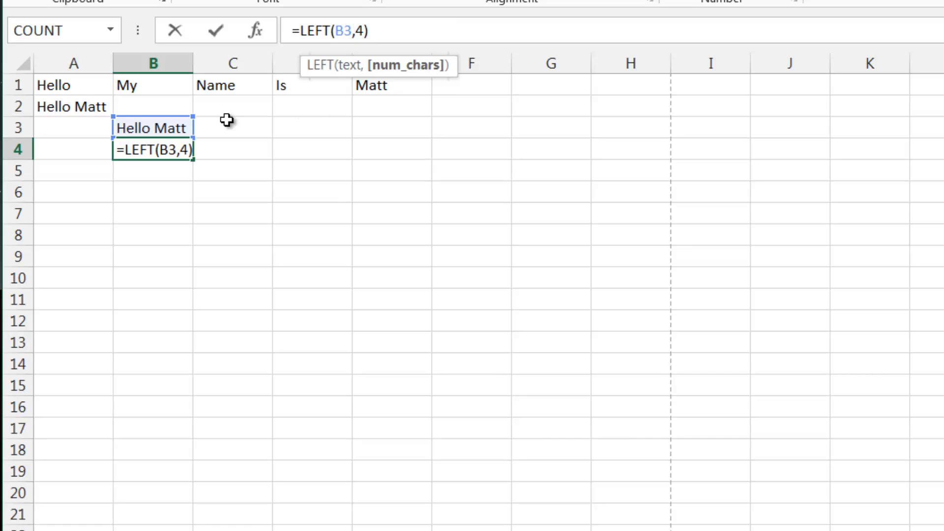
pyautogui.press('Return')
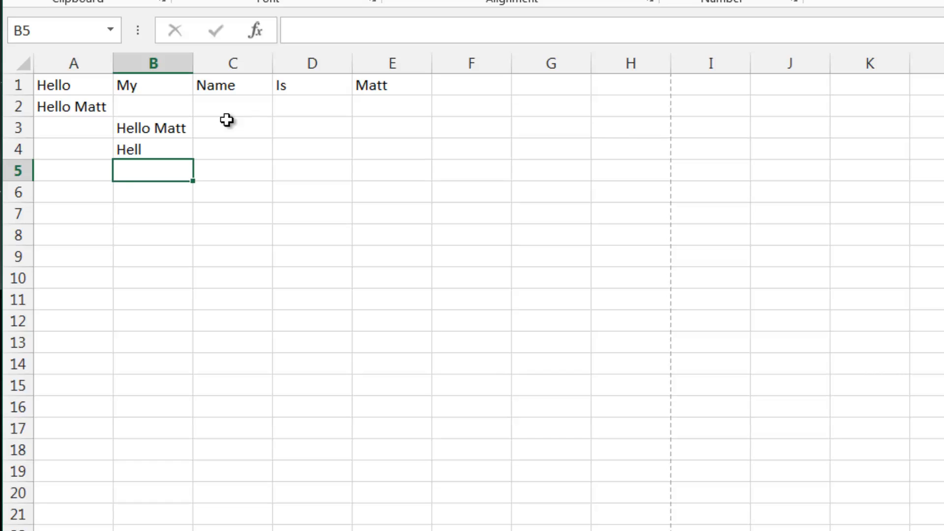
# - Enter =RIGHT(B3,4) in cell B5 to extract the last four characters of B3
pyautogui.write('=right(')
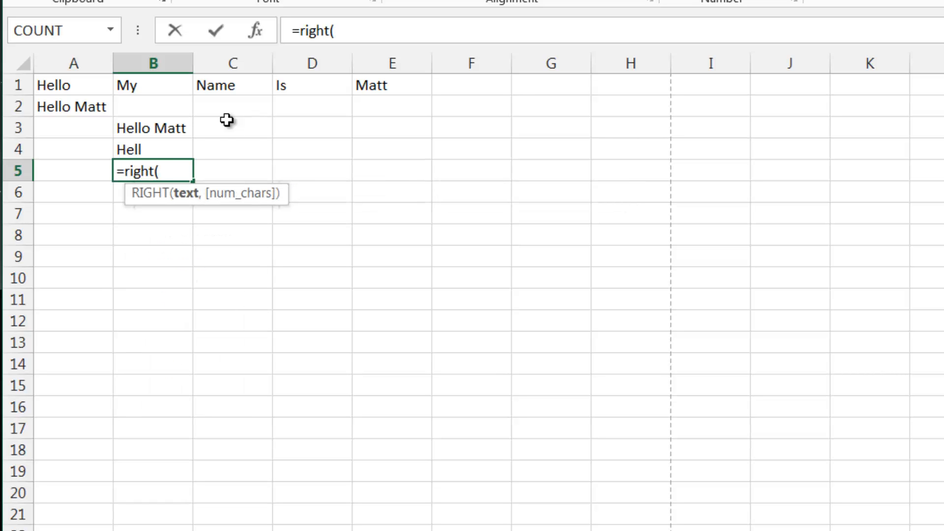
pyautogui.click(175, 129)
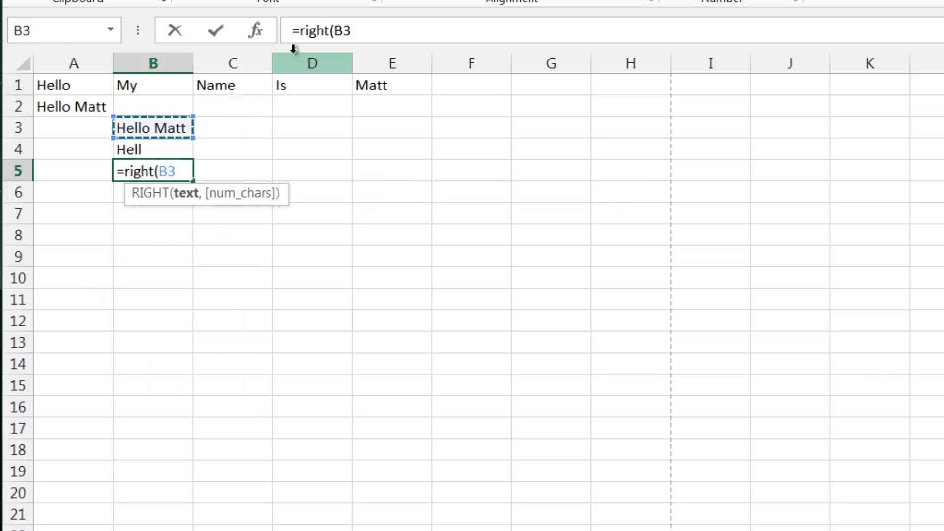
pyautogui.click(372, 31)
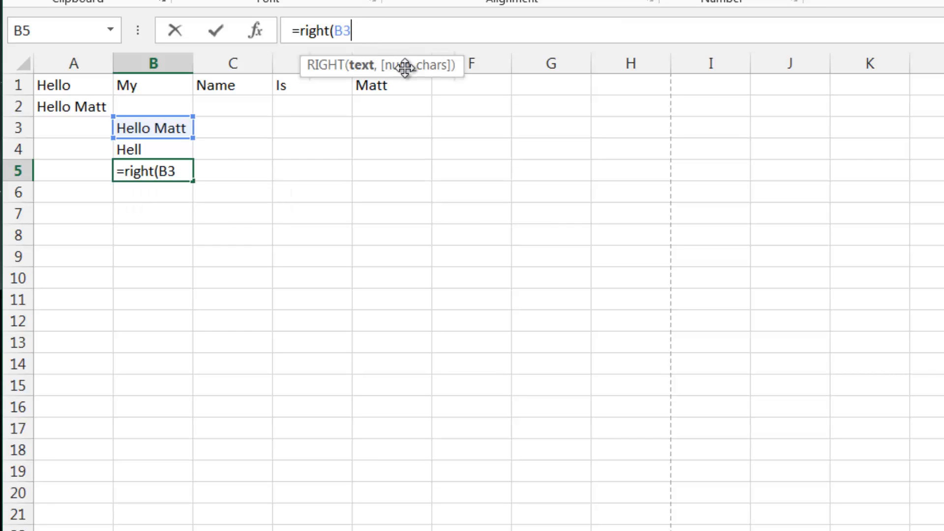
pyautogui.write(',4')
pyautogui.press('Return')
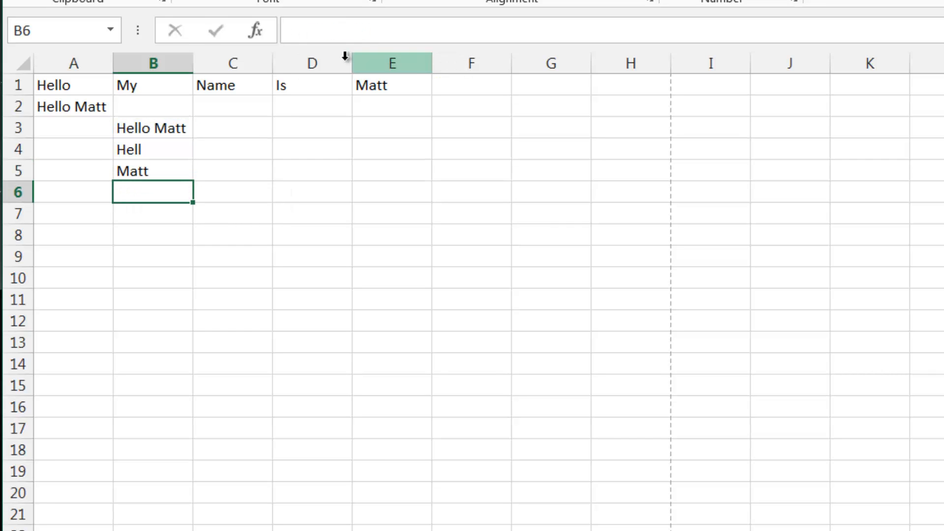
# - Review the LEFT and RIGHT formulas and results in cells B3 to B5
pyautogui.click(187, 173)
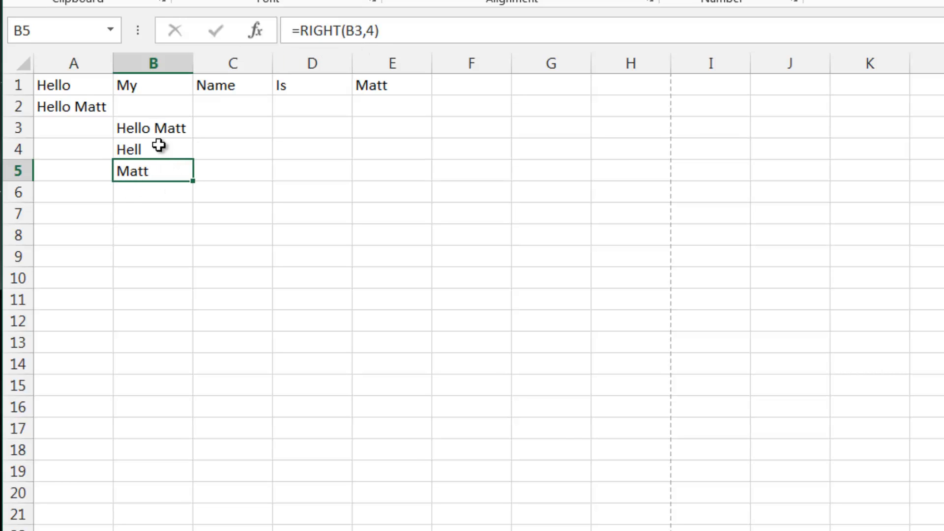
pyautogui.click(166, 185)
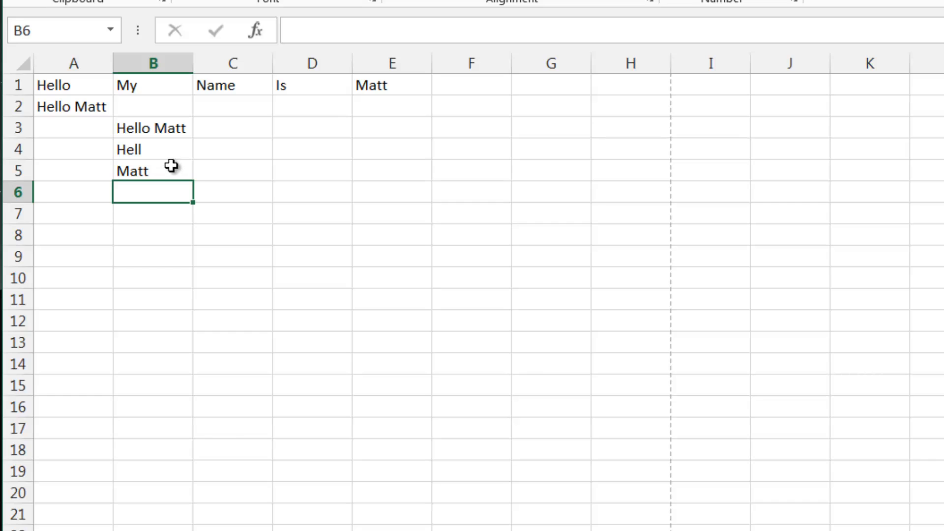
pyautogui.moveTo(173, 165); pyautogui.dragTo(175, 128)
pyautogui.click(161, 142)
pyautogui.click(165, 169)
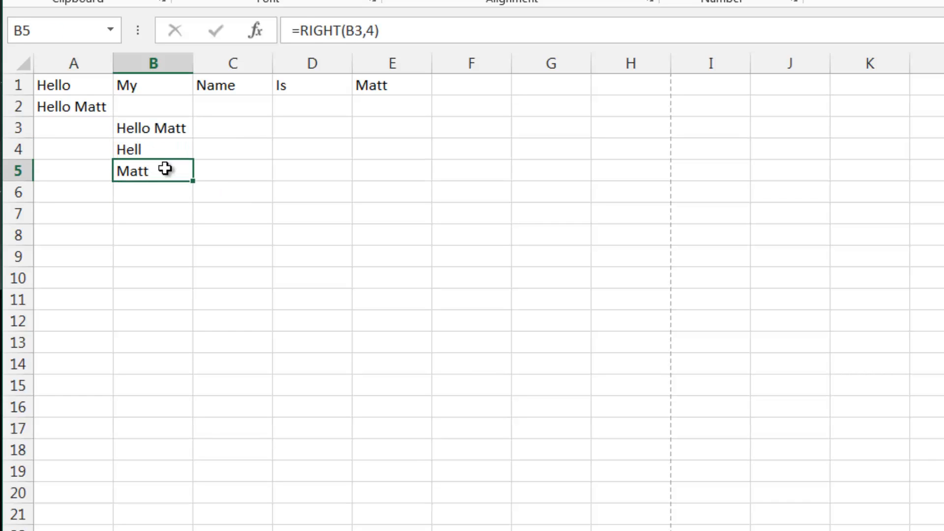
pyautogui.click(170, 147)
pyautogui.click(322, 132)
# - Enter a person's first and last name in cell D5
pyautogui.click(314, 170)
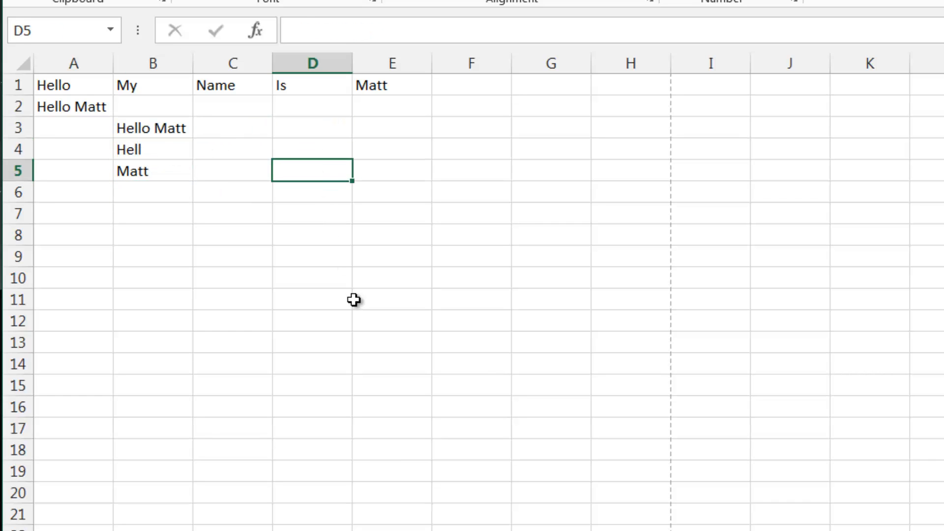
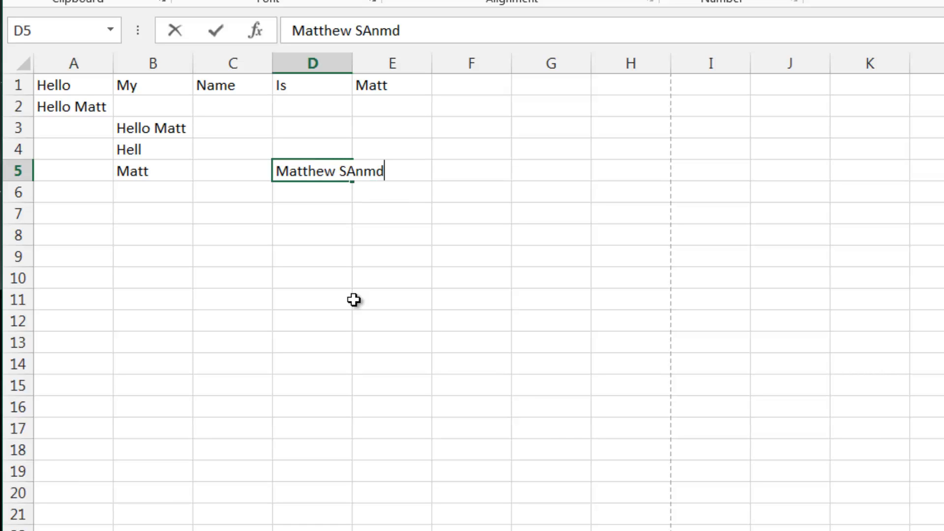
pyautogui.press('Return')
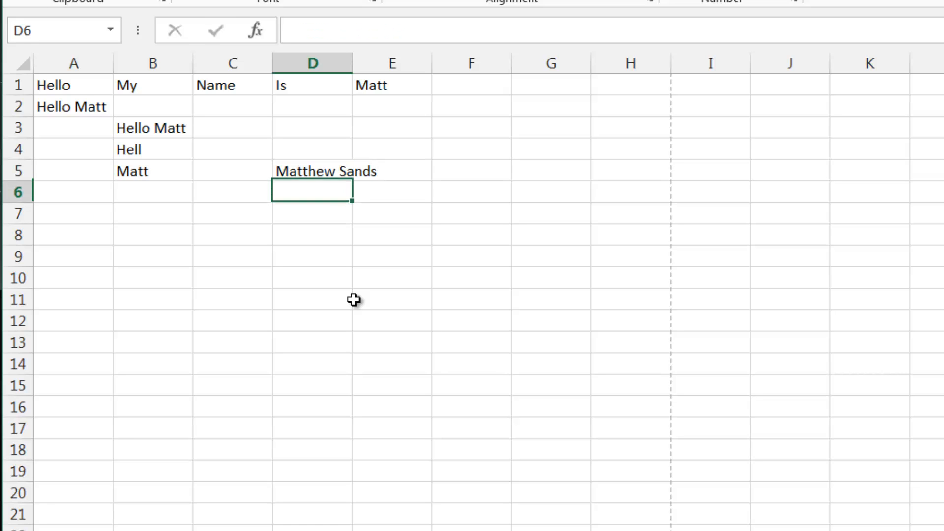
# - Autofit column D's width to fit the name
pyautogui.press('Right')
pyautogui.press('Up')
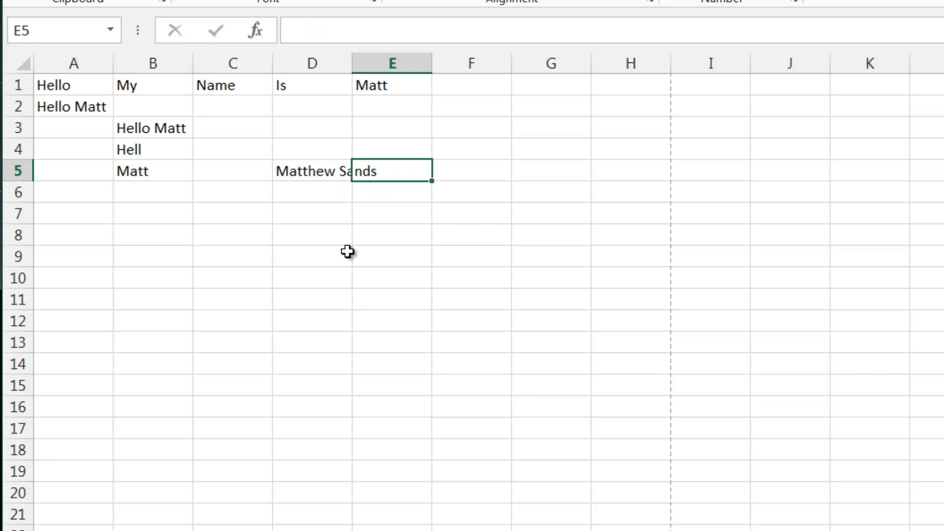
pyautogui.doubleClick(350, 56)
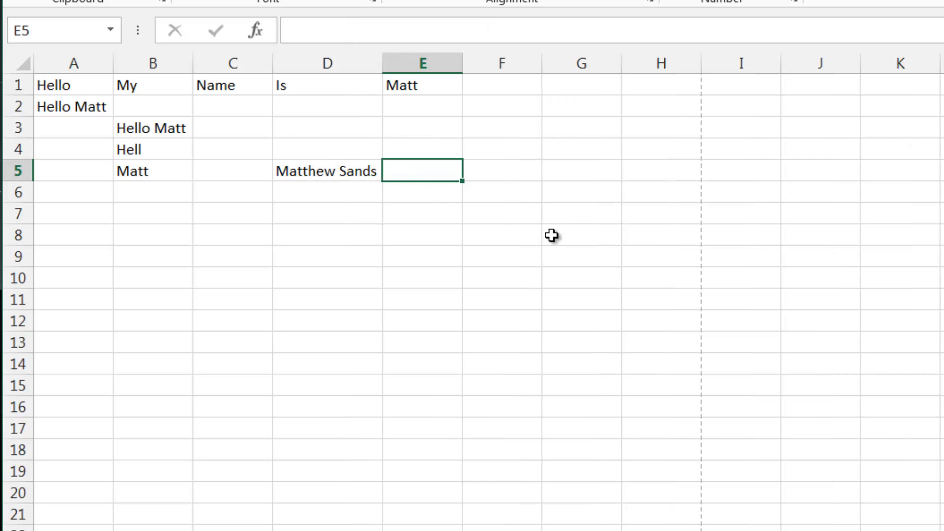
# - Begin a LEFT formula in cell E5 that takes D5 as its text
pyautogui.write('-')
pyautogui.press('BackSpace')
pyautogui.write('=le')
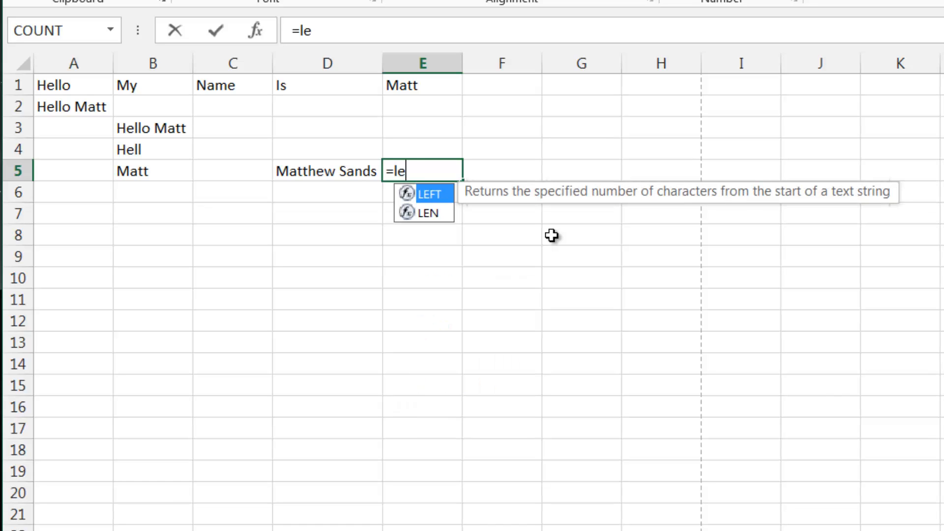
pyautogui.write('ft(')
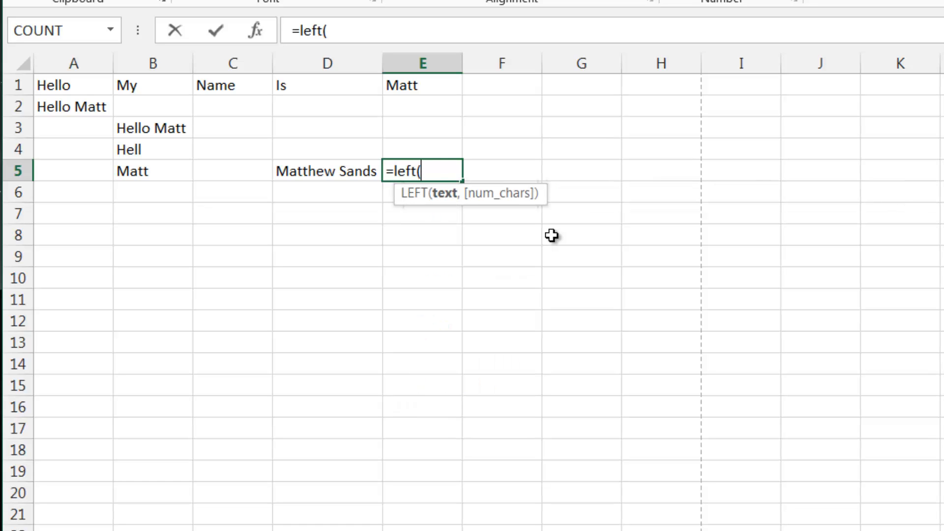
pyautogui.press('Left')
pyautogui.write(',')
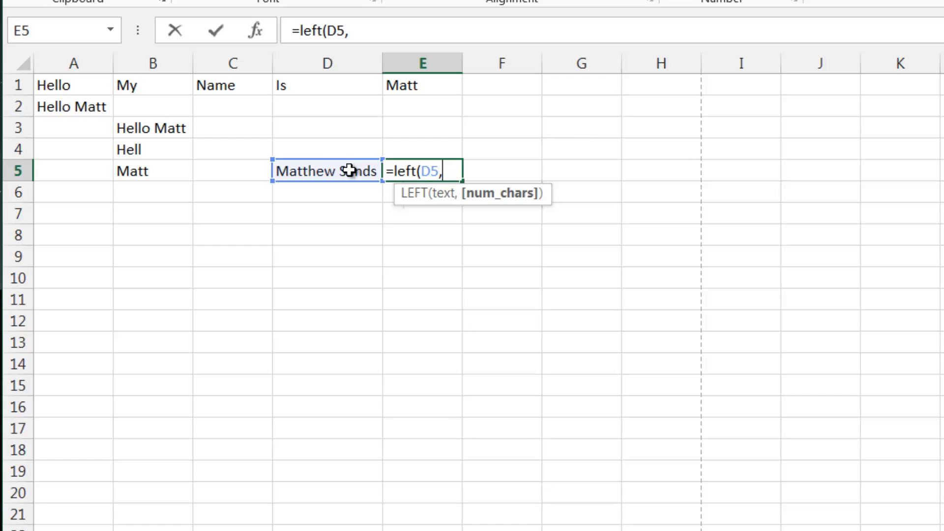
# - Use SEARCH(" ",D5) as the character count to complete =LEFT(D5,SEARCH(" ",D5)) and extract the first name
pyautogui.write('sear')
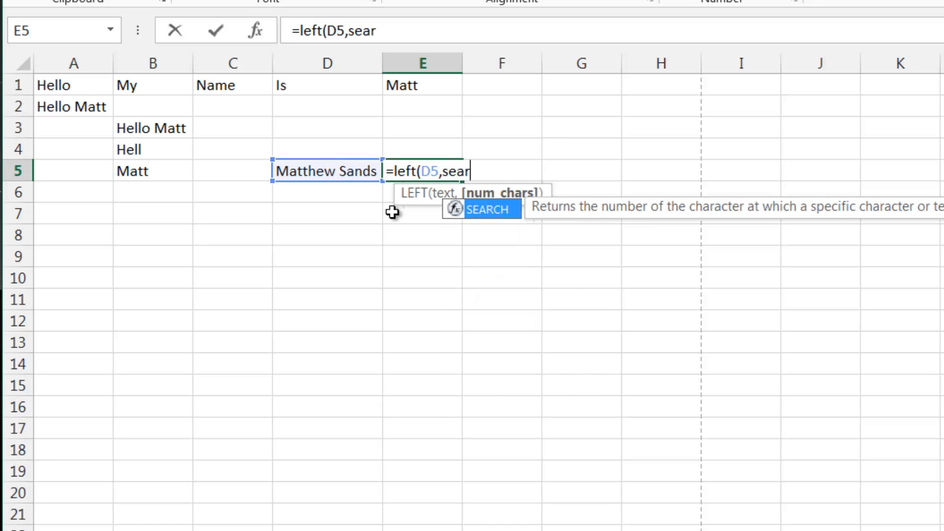
pyautogui.write('h')
pyautogui.press('BackSpace')
pyautogui.write('ch(')
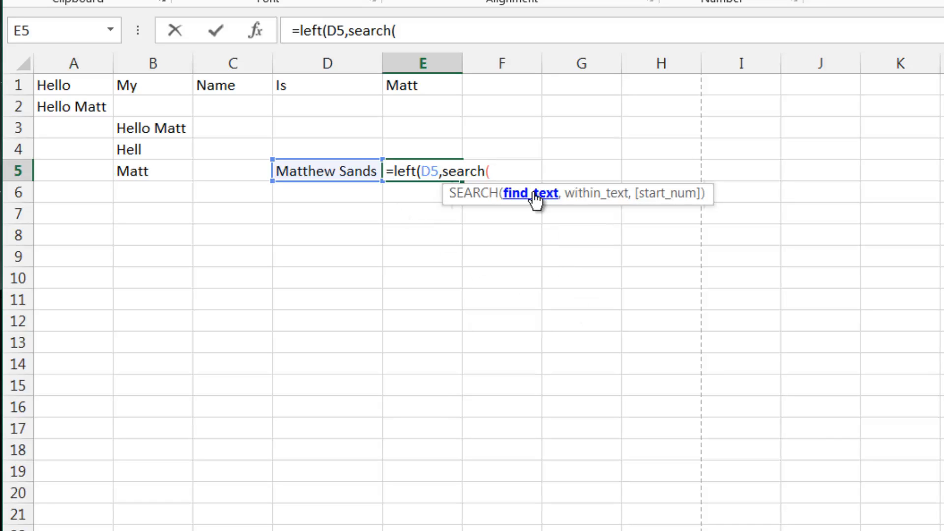
pyautogui.write('" "')
pyautogui.press('BackSpace')
pyautogui.press('BackSpace')
pyautogui.press('BackSpace')
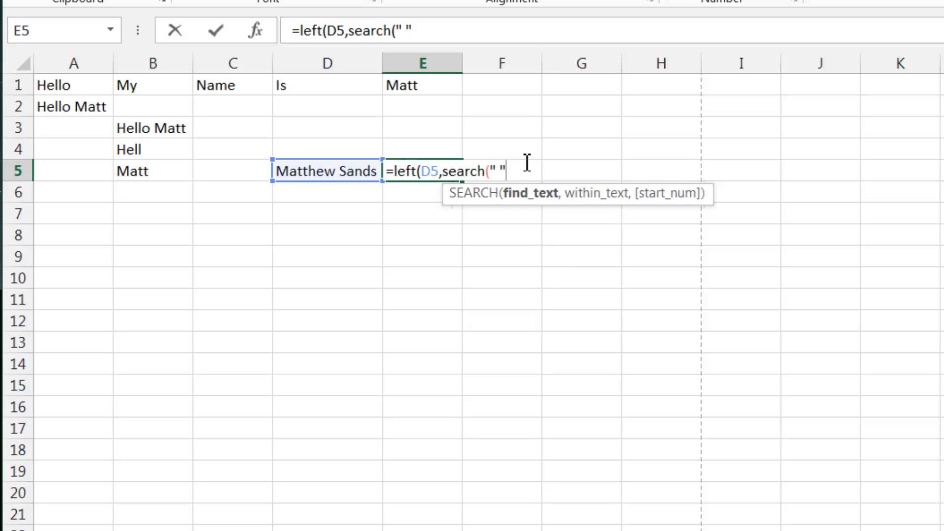
pyautogui.write(',')
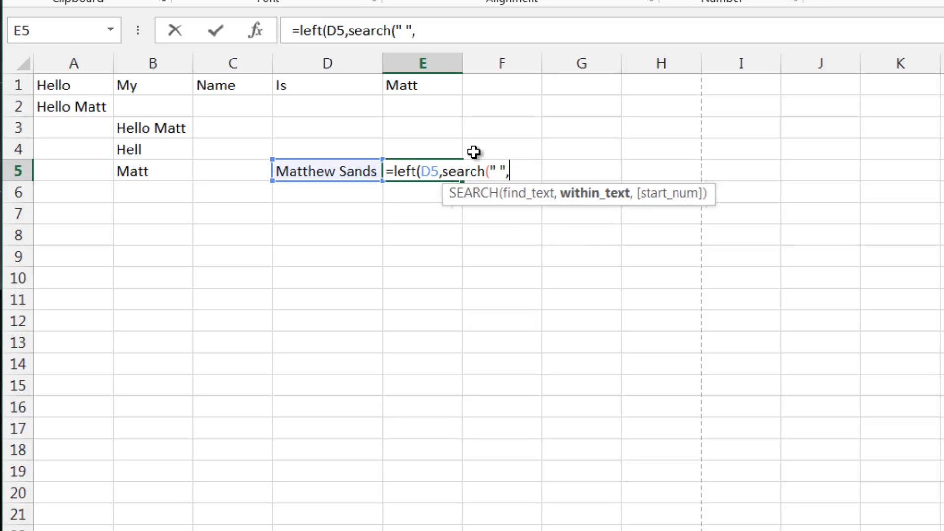
pyautogui.click(343, 171)
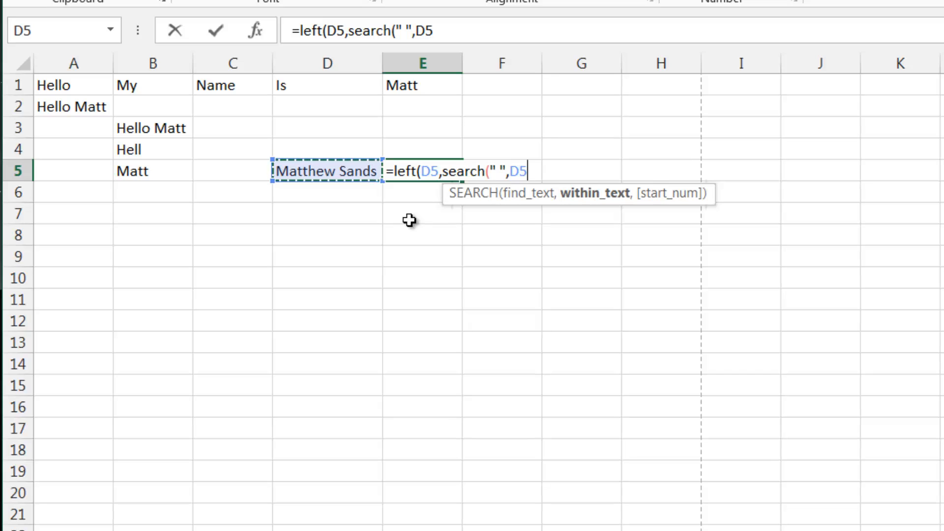
pyautogui.write(')')
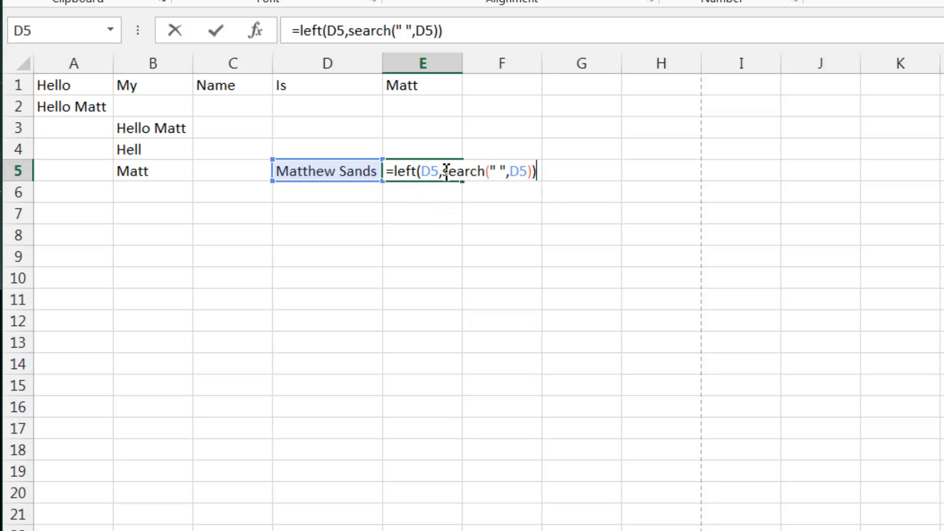
pyautogui.moveTo(452, 172); pyautogui.dragTo(533, 181)
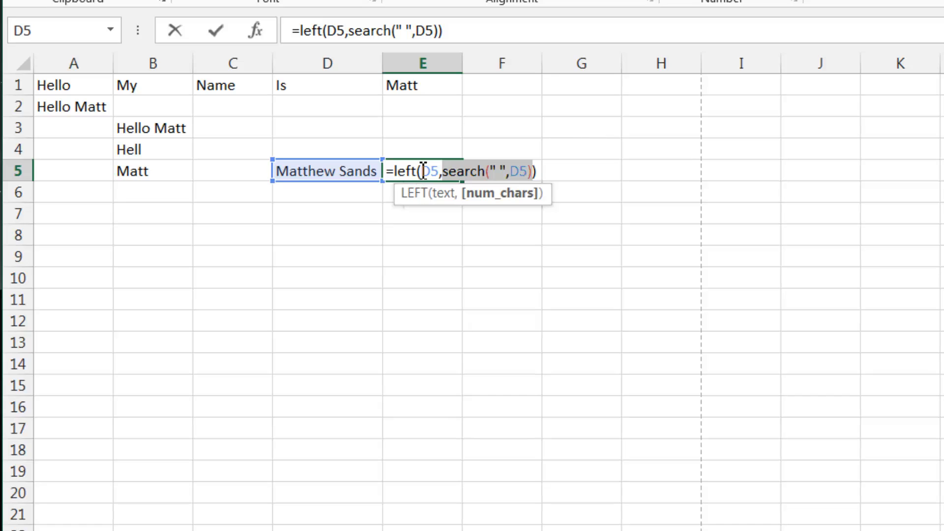
pyautogui.press('Return')
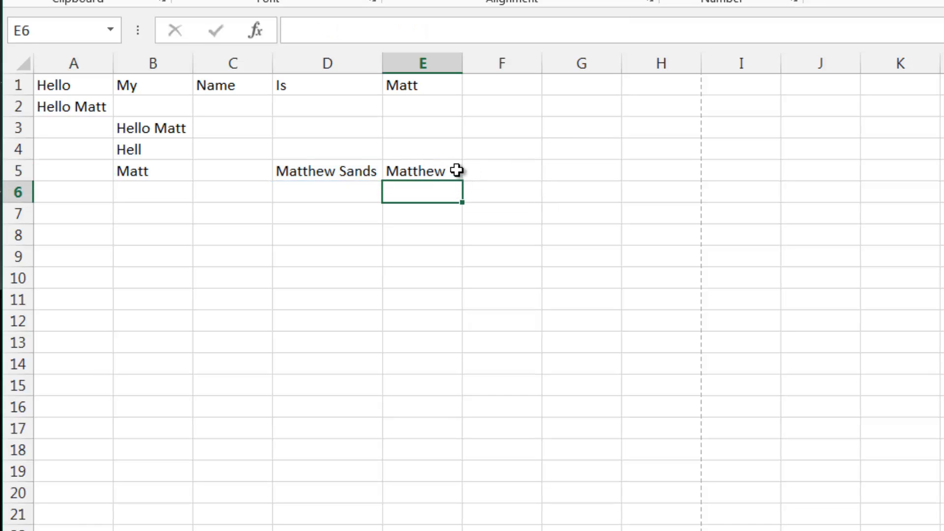
# - Inspect the LEFT and SEARCH formula result in E5
pyautogui.click(455, 170)
pyautogui.click(431, 192)
pyautogui.click(438, 169)
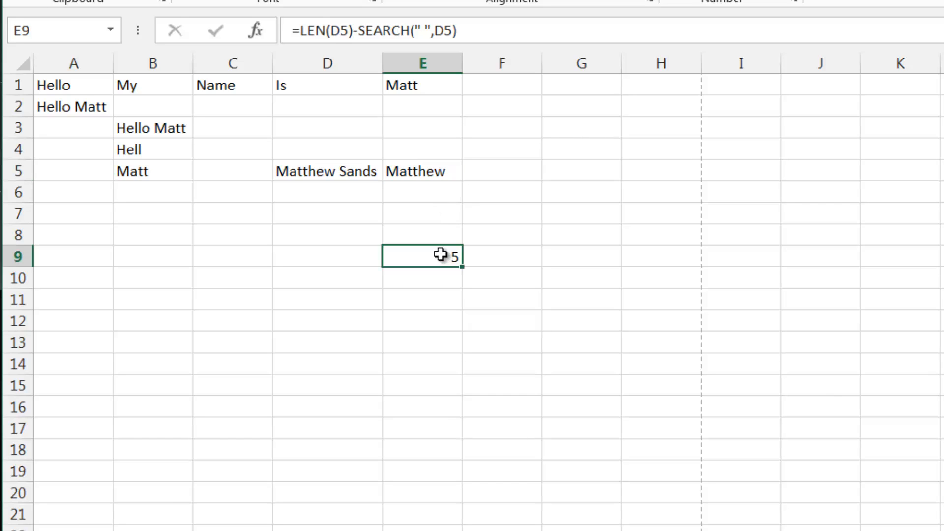
pyautogui.click(430, 187)
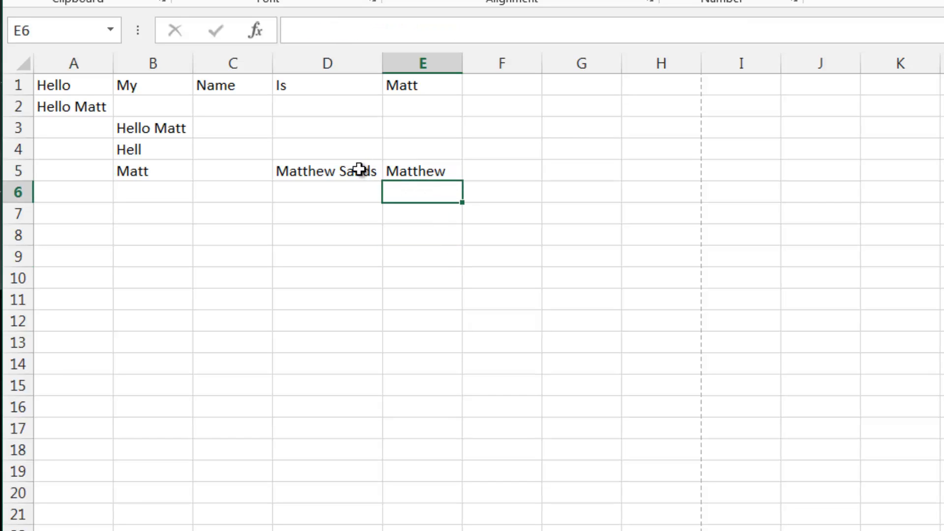
pyautogui.click(425, 173)
pyautogui.click(369, 172)
pyautogui.click(421, 194)
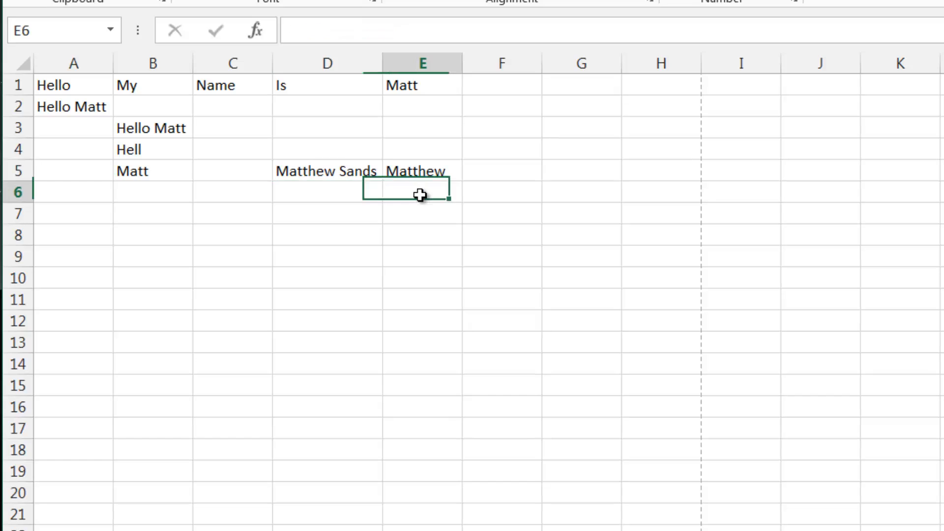
# - Begin a RIGHT formula in cell E6 that takes D5 as its text and LEN(D5) as the character count
pyautogui.write('=')
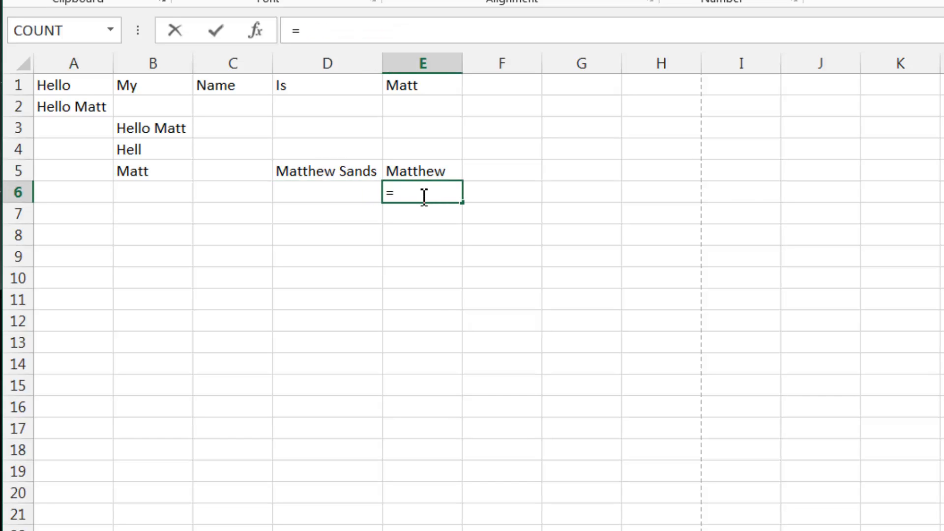
pyautogui.write('right(')
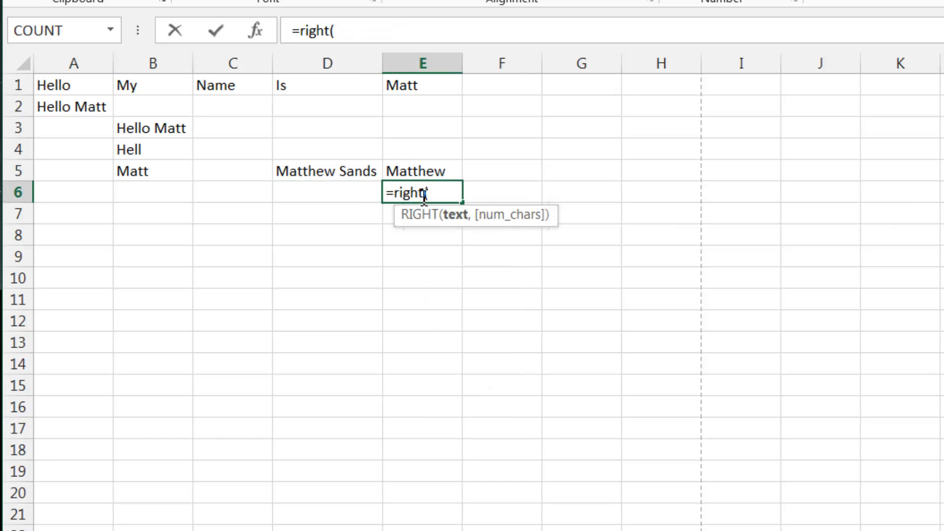
pyautogui.click(325, 172)
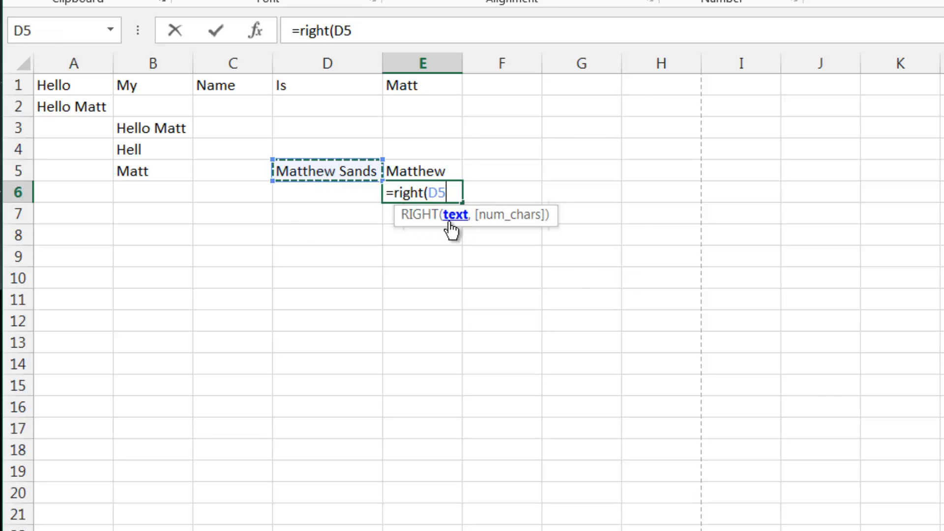
pyautogui.write(',')
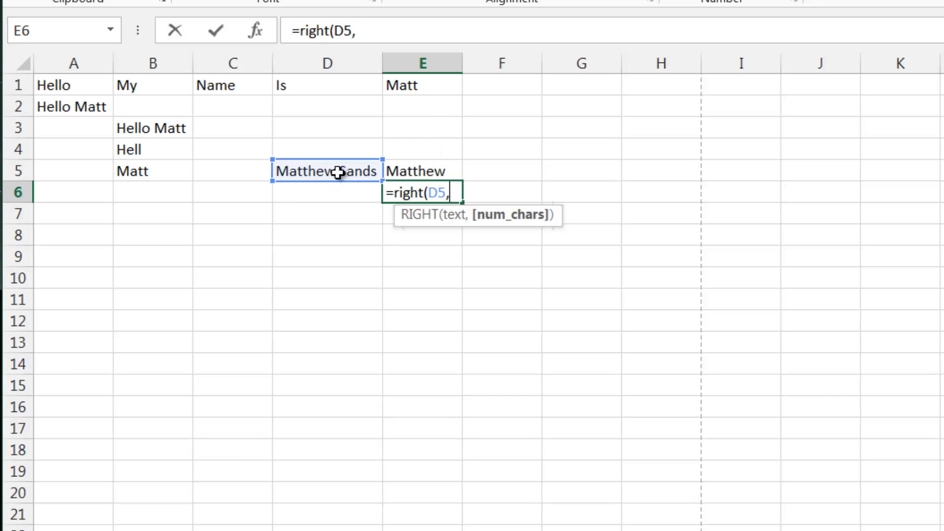
pyautogui.write('len')
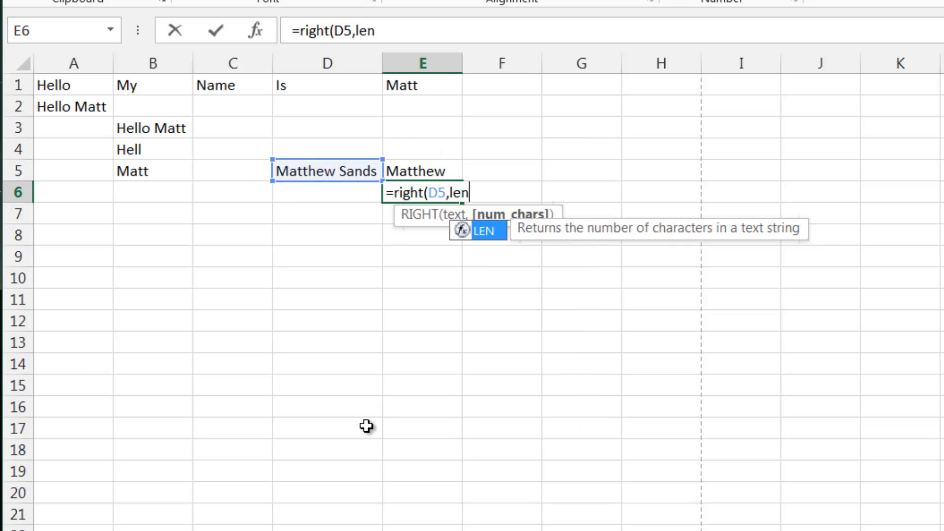
pyautogui.write('(')
pyautogui.press('Up')
pyautogui.press('Left')
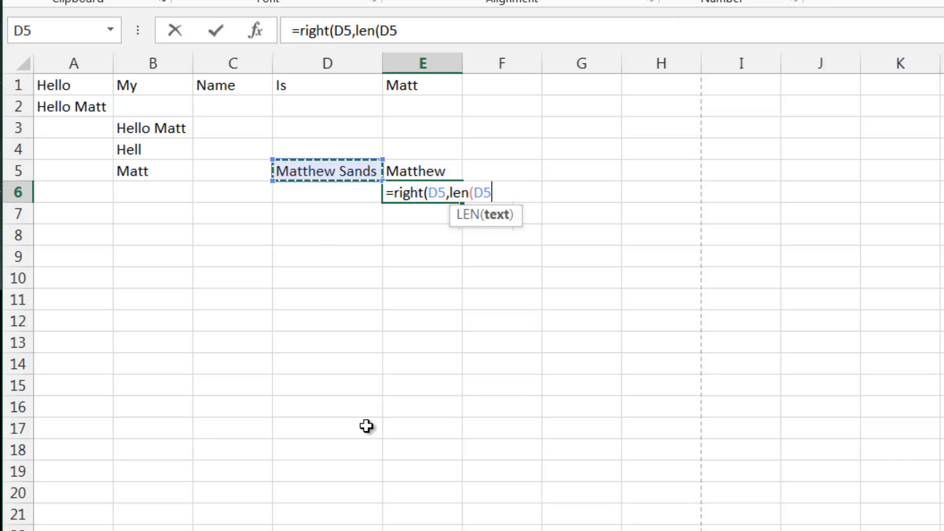
pyautogui.write(')')
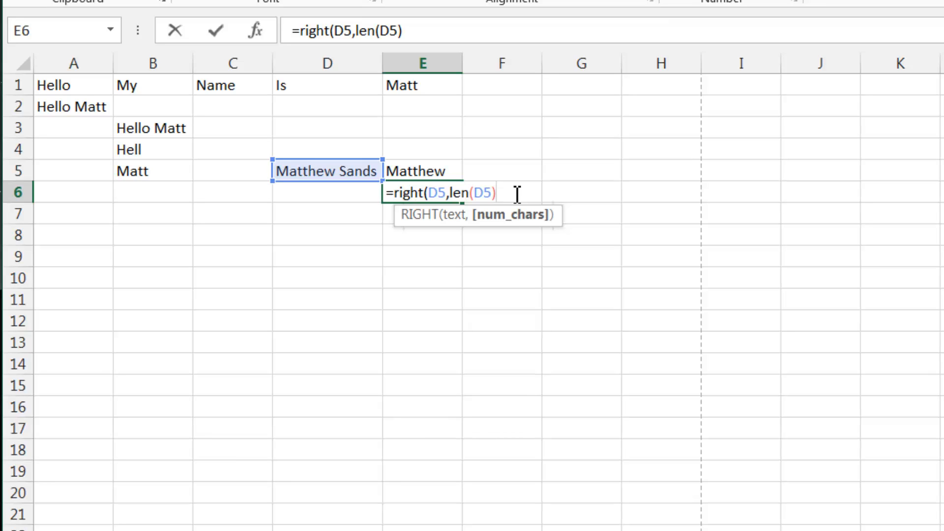
# - Subtract SEARCH(" ",D5) to complete =RIGHT(D5,LEN(D5)-SEARCH(" ",D5)) and extract the last name
pyautogui.write('-sea')
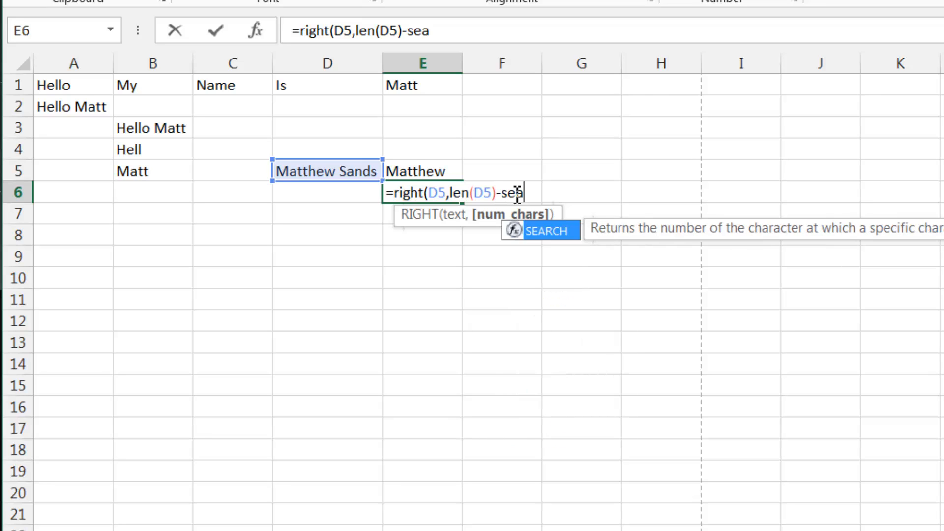
pyautogui.write('rch(')
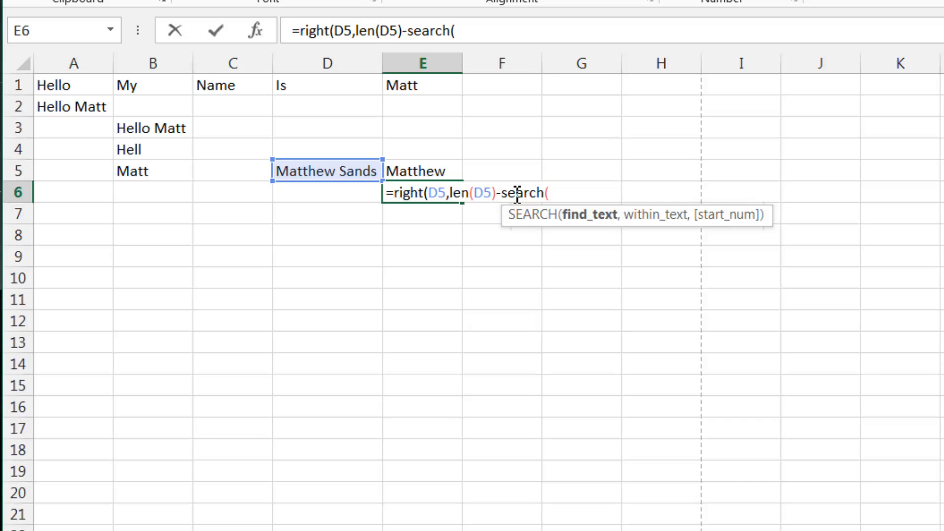
pyautogui.write('@')
pyautogui.press('BackSpace')
pyautogui.write('" ",')
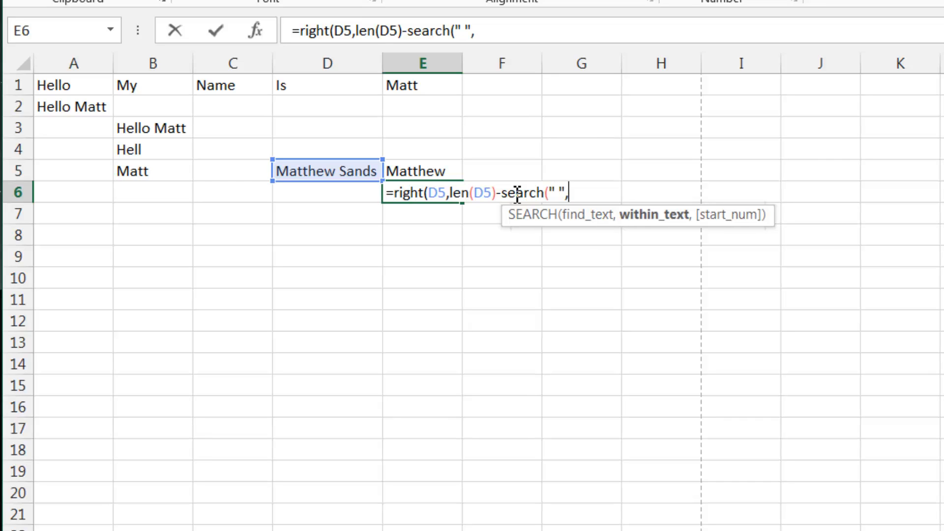
pyautogui.click(344, 171)
pyautogui.write(')')
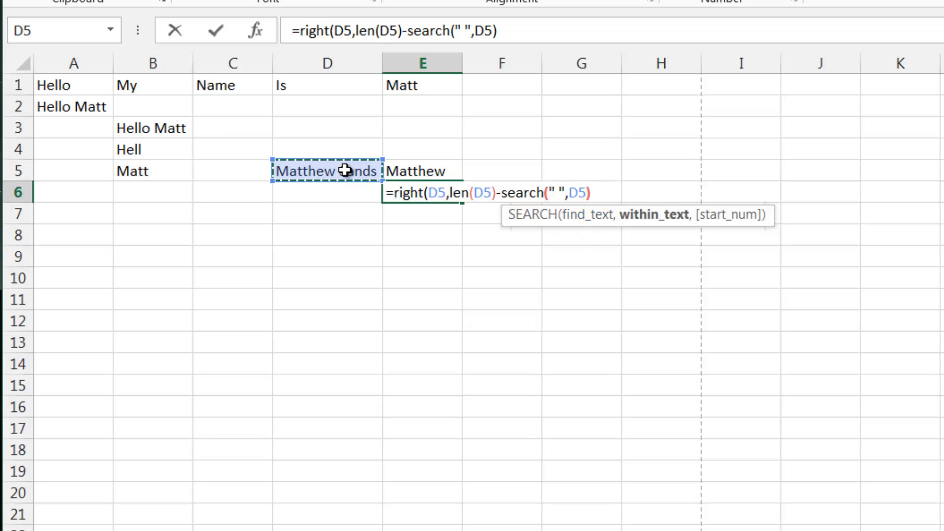
pyautogui.write(')')
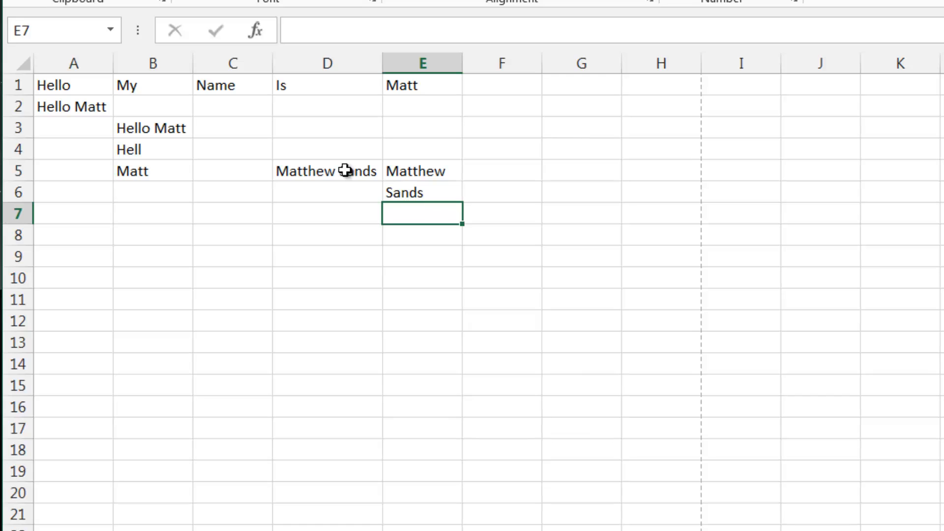
# - Inspect the RIGHT formula in E6 alongside the LEFT formula in E5
pyautogui.click(424, 189)
pyautogui.click(455, 174)
pyautogui.click(434, 192)
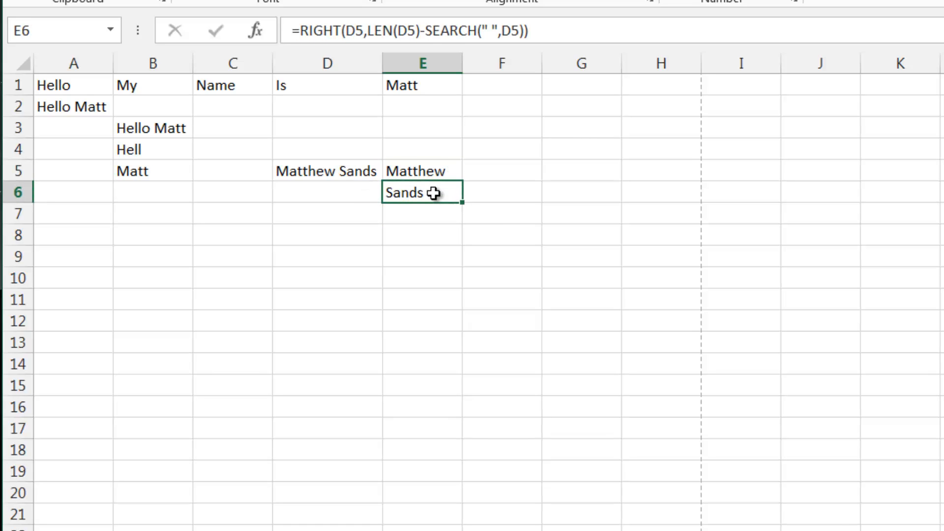
pyautogui.click(452, 169)
pyautogui.click(433, 191)
pyautogui.click(409, 213)
pyautogui.click(418, 191)
pyautogui.click(436, 172)
pyautogui.click(423, 194)
pyautogui.click(435, 177)
pyautogui.click(426, 191)
pyautogui.click(428, 175)
pyautogui.click(414, 191)
# - Enter the label SEARCH in cell B8
pyautogui.click(277, 231)
pyautogui.click(221, 235)
pyautogui.click(168, 238)
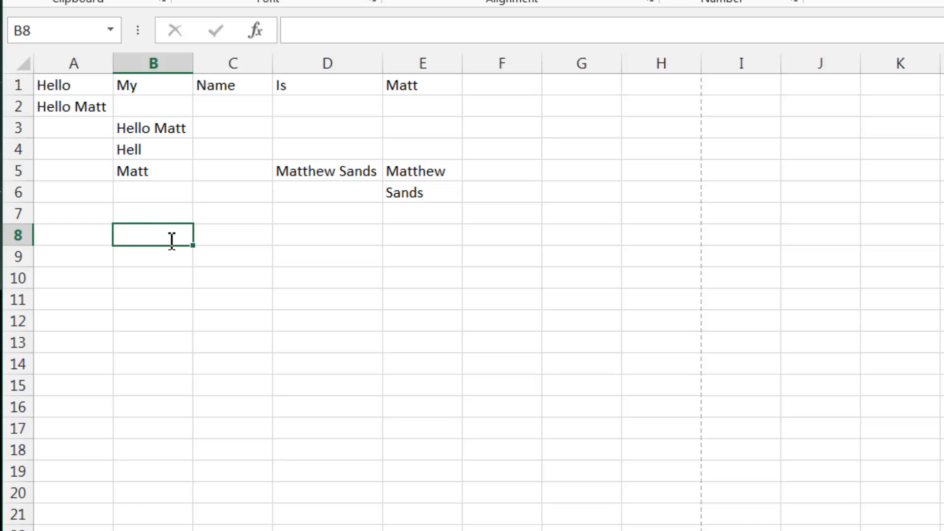
pyautogui.write('SEARC')
pyautogui.press('Return')
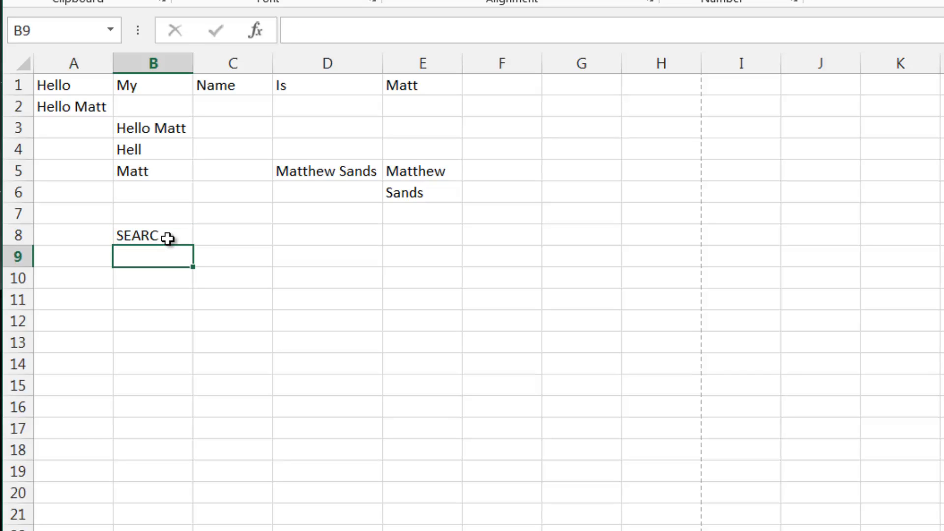
pyautogui.click(167, 239)
pyautogui.write('S')
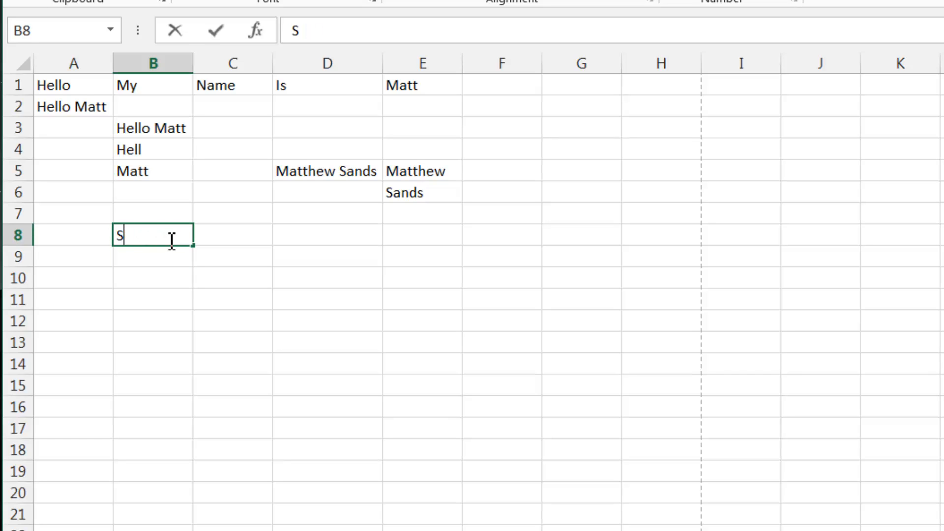
pyautogui.write('WEEARCH')
pyautogui.press('Return')
# - Enter the labels LEFT in B9 and RIGHT in B10
pyautogui.write('Le')
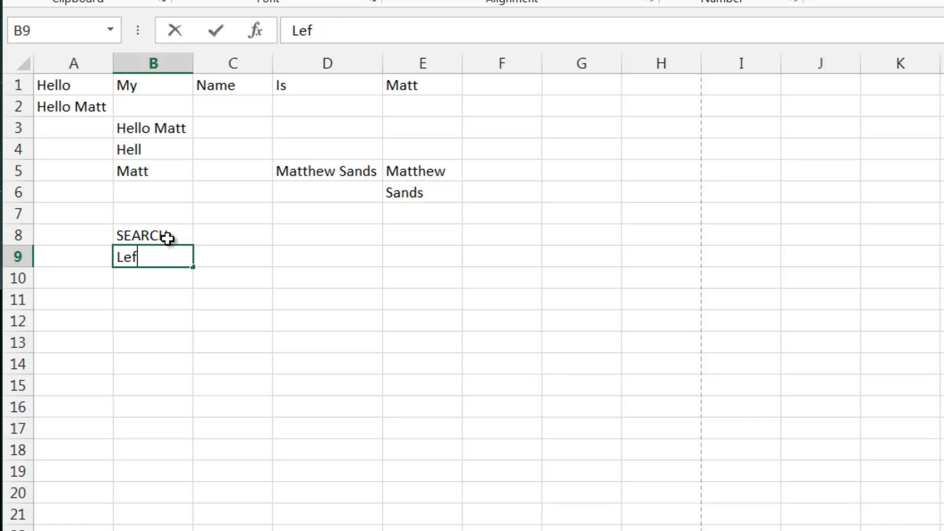
pyautogui.press('Return')
pyautogui.press('Up')
pyautogui.write('LEFT')
pyautogui.press('Return')
pyautogui.write('RIGHT')
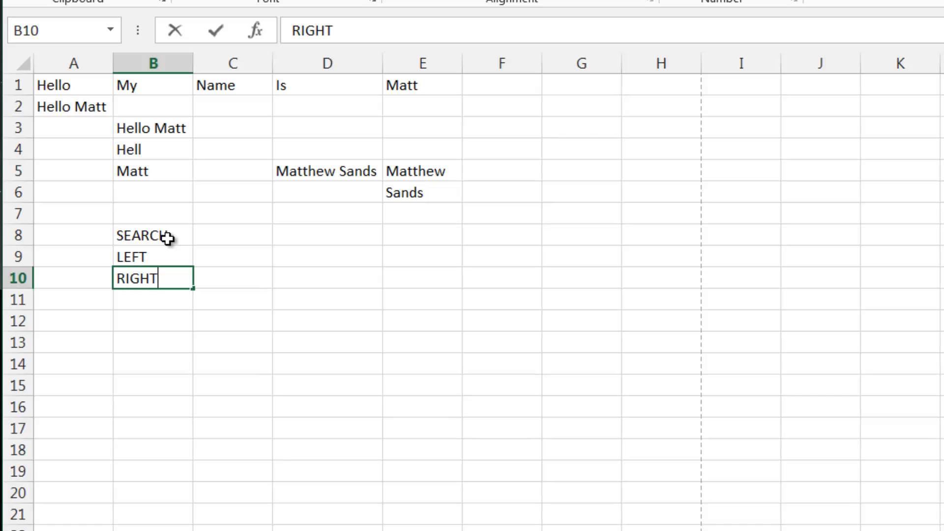
pyautogui.press('Return')
# - Enter the label LEN in cell B11
pyautogui.write('LEN')
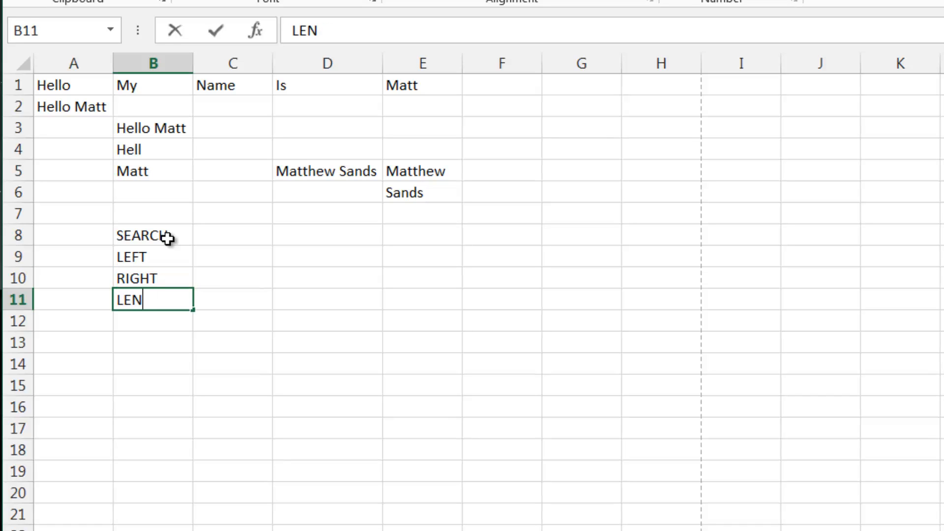
pyautogui.write('GTH')
pyautogui.press('Return')
pyautogui.press('Up')
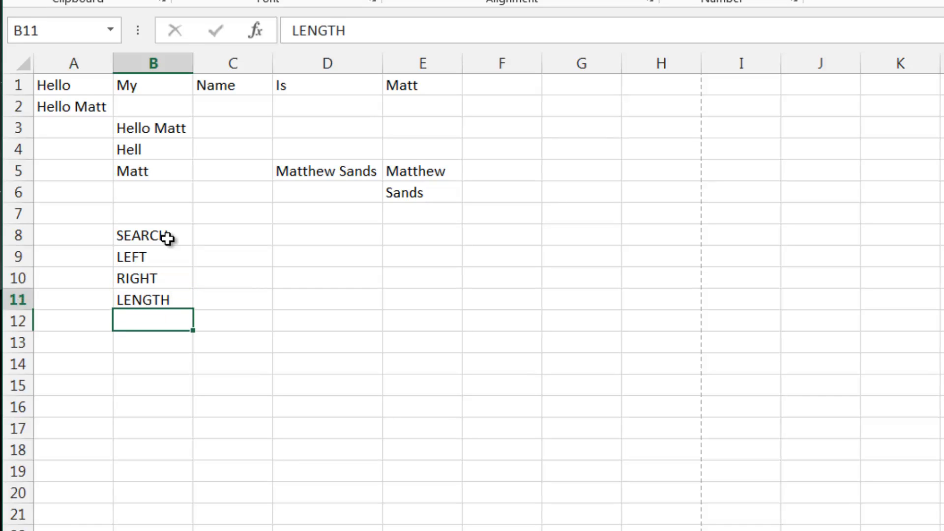
pyautogui.write('LEN')
pyautogui.press('Return')
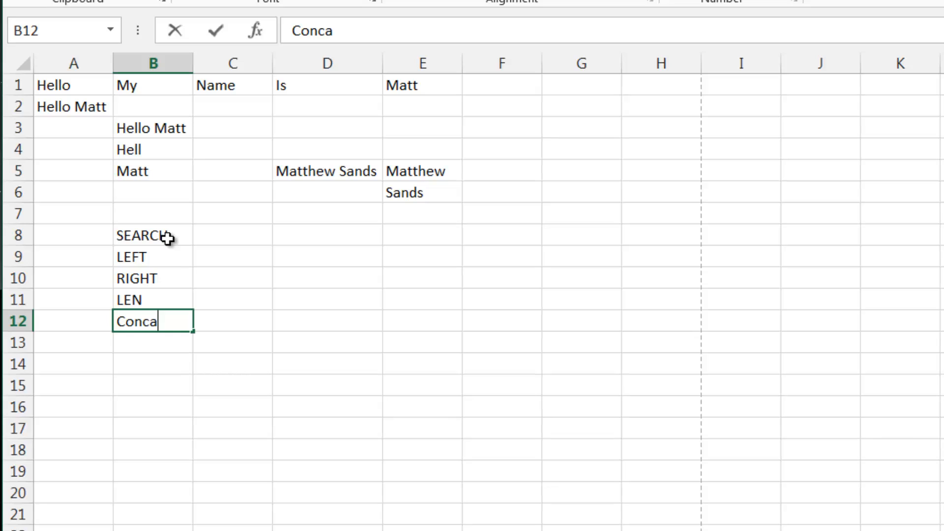
# - Enter the labels Concatenate in B12 and & in B13
pyautogui.write('Concatenate')
pyautogui.press('Return')
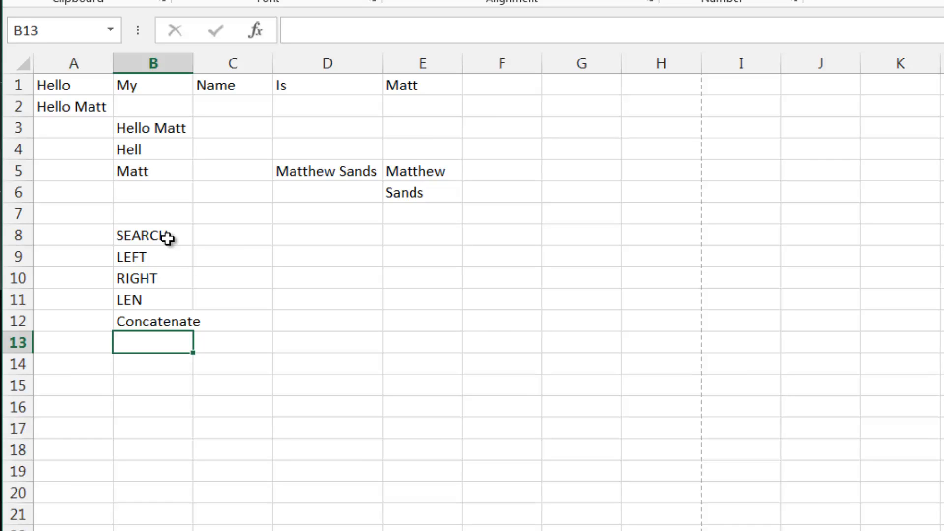
pyautogui.press('Up')
pyautogui.hotkey('shift', 'Up')
pyautogui.hotkey('shift', 'Up')
pyautogui.hotkey('shift', 'Up')
pyautogui.hotkey('shift', 'Up')
pyautogui.hotkey('shift', 'Up')
pyautogui.press('Down')
pyautogui.press('Down')
pyautogui.press('Down')
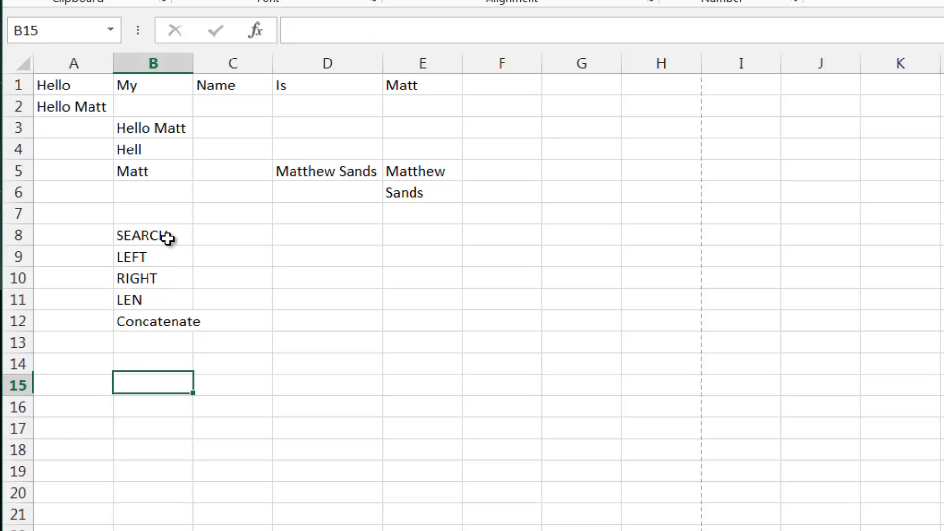
pyautogui.press('Up')
# - Autofit column B's width to fit the function labels
pyautogui.press('Up')
pyautogui.write('&')
pyautogui.press('Return')
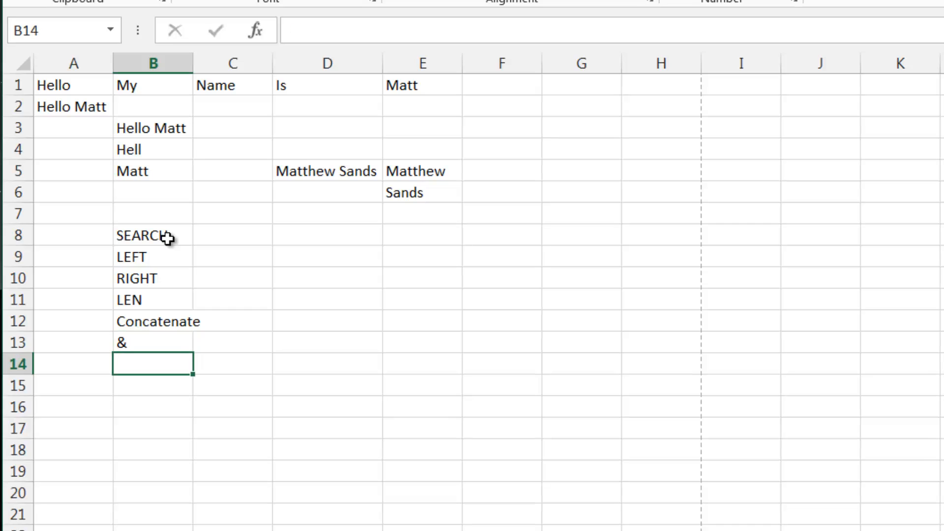
pyautogui.press('Up')
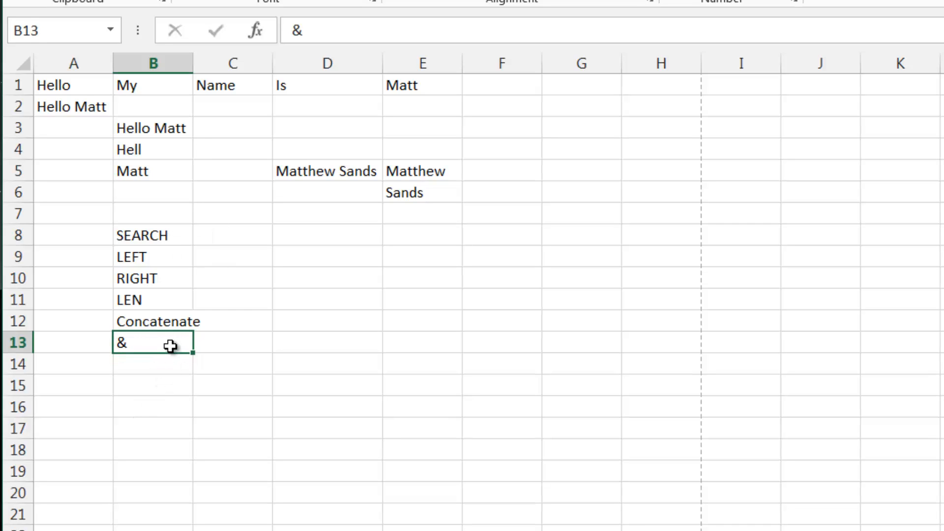
pyautogui.moveTo(173, 346)
pyautogui.mouseDown()
pyautogui.moveTo(135, 234)
pyautogui.moveTo(175, 290)
pyautogui.moveTo(177, 358)
pyautogui.moveTo(185, 333)
pyautogui.mouseUp()
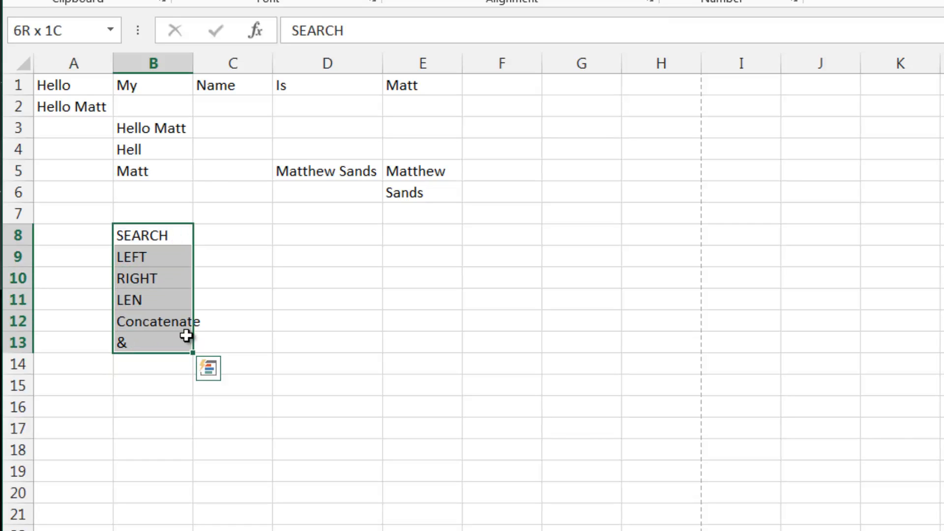
pyautogui.doubleClick(192, 61)
pyautogui.click(249, 238)
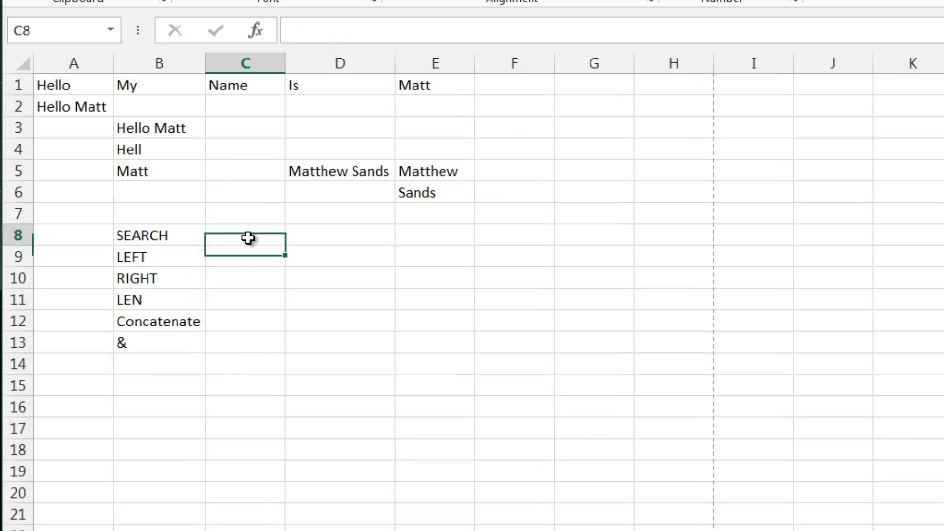
pyautogui.click(217, 251)
pyautogui.click(215, 243)
pyautogui.click(220, 247)
pyautogui.click(209, 227)
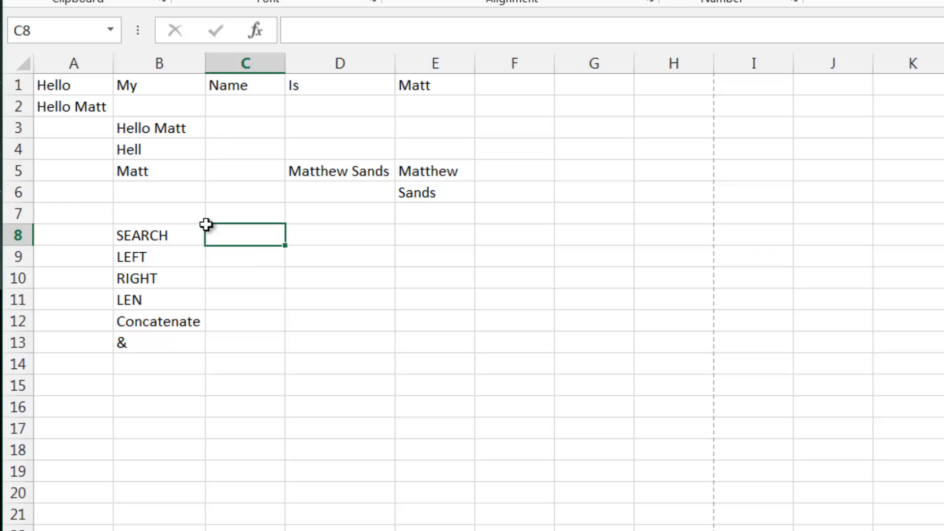
pyautogui.click(203, 217)
pyautogui.click(233, 224)
pyautogui.click(228, 222)
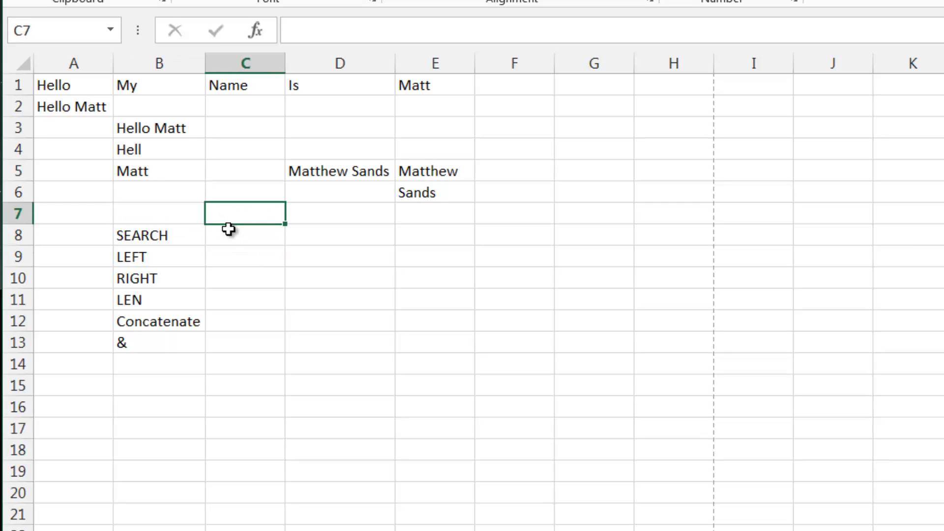
pyautogui.click(222, 234)
pyautogui.click(175, 232)
pyautogui.moveTo(175, 232); pyautogui.dragTo(226, 256)
pyautogui.click(208, 233)
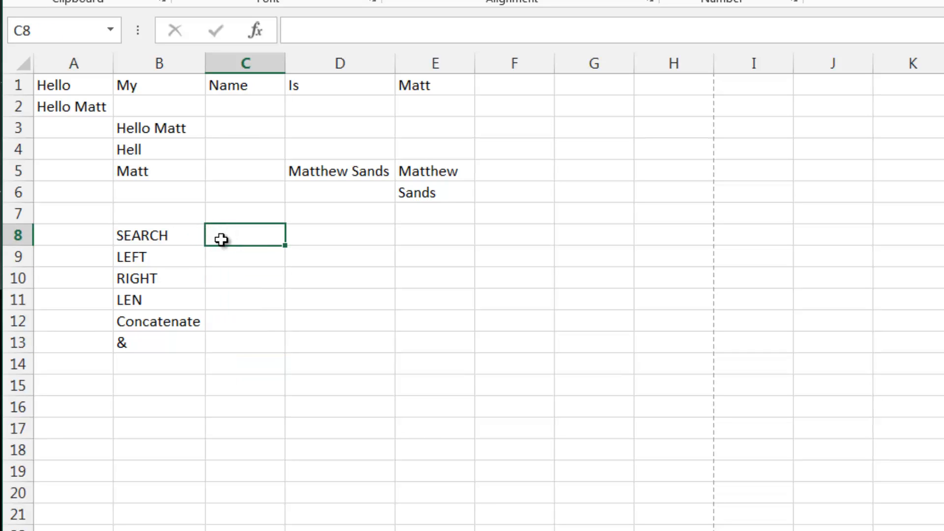
pyautogui.click(297, 234)
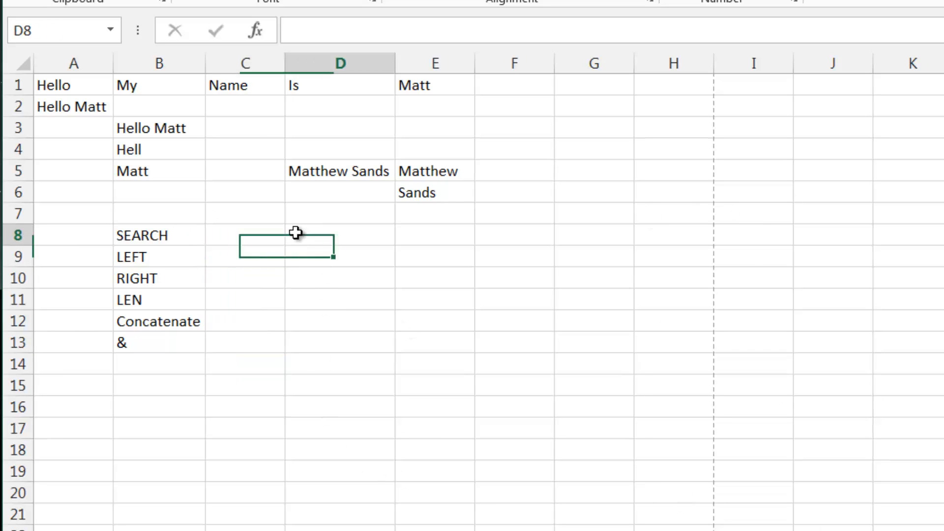
pyautogui.click(228, 237)
pyautogui.moveTo(128, 198); pyautogui.dragTo(190, 220)
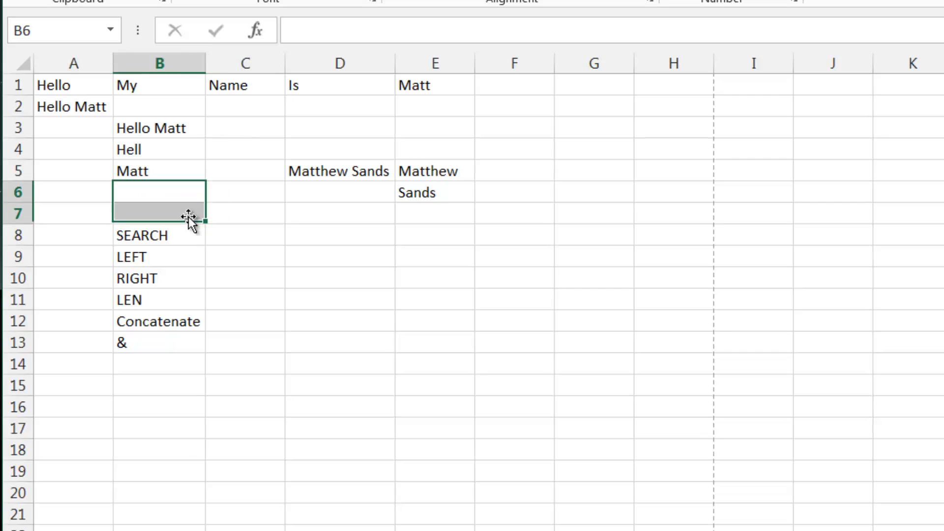
pyautogui.click(208, 217)
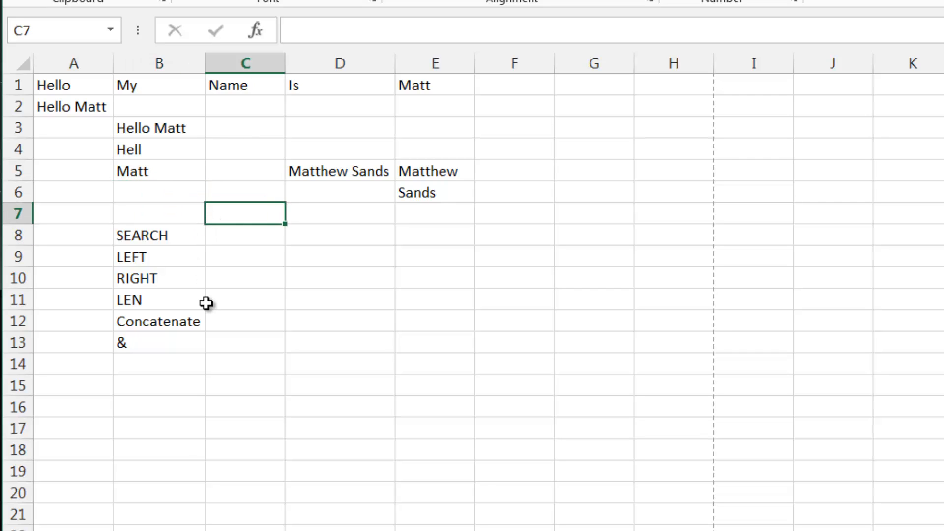
pyautogui.click(245, 232)
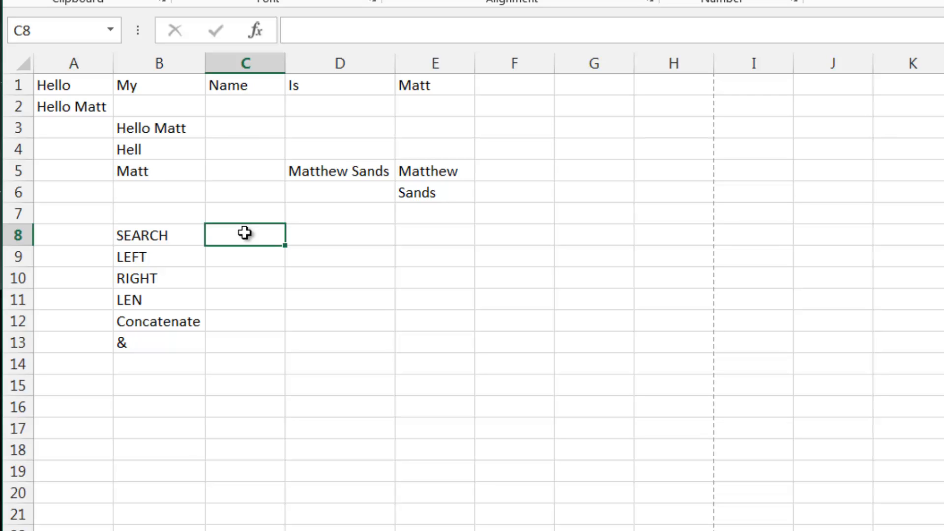